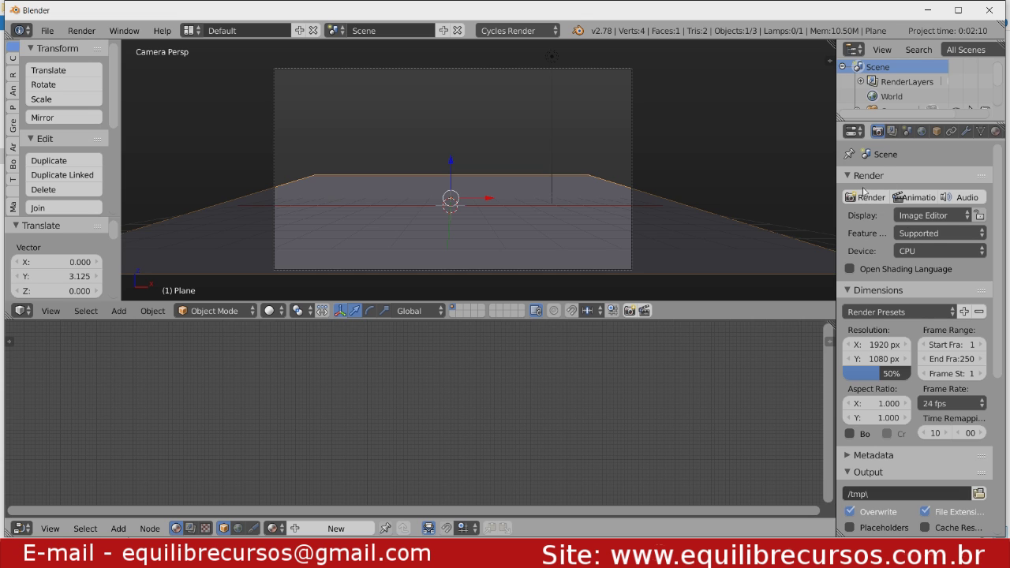
Set the render feature set to Experimental.
click(933, 240)
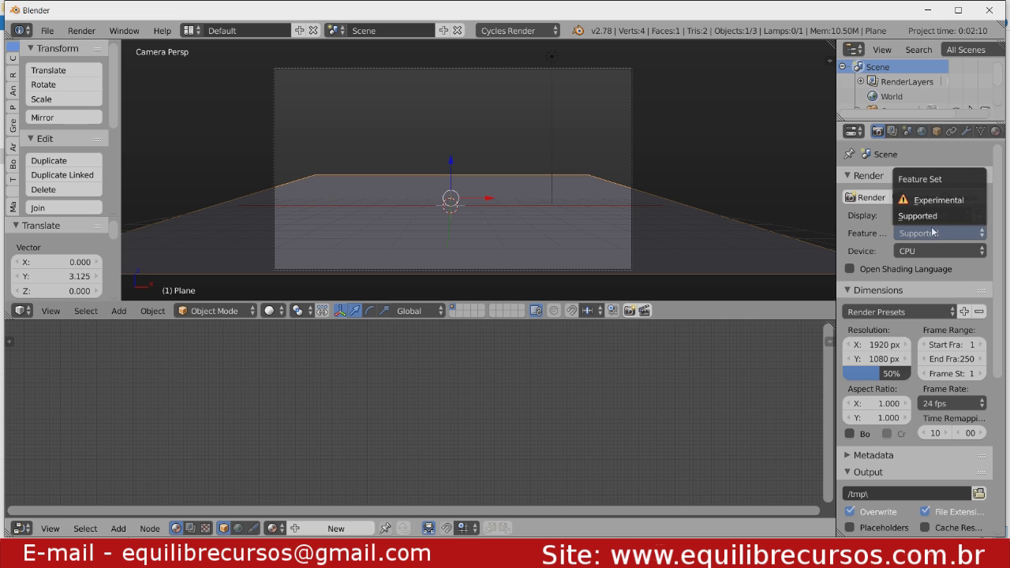
click(936, 201)
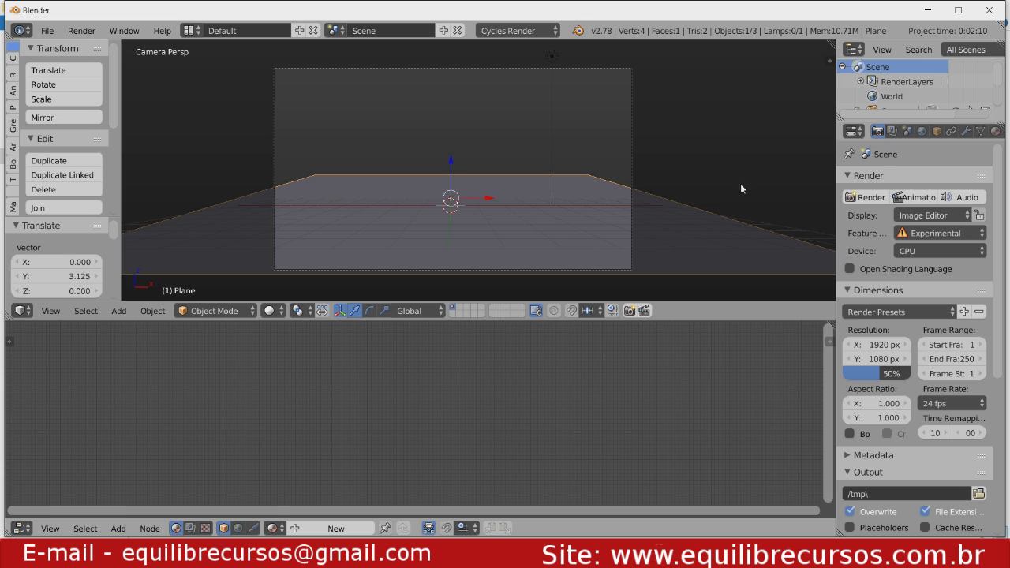
Switch the render device to GPU Compute and back to CPU.
click(915, 251)
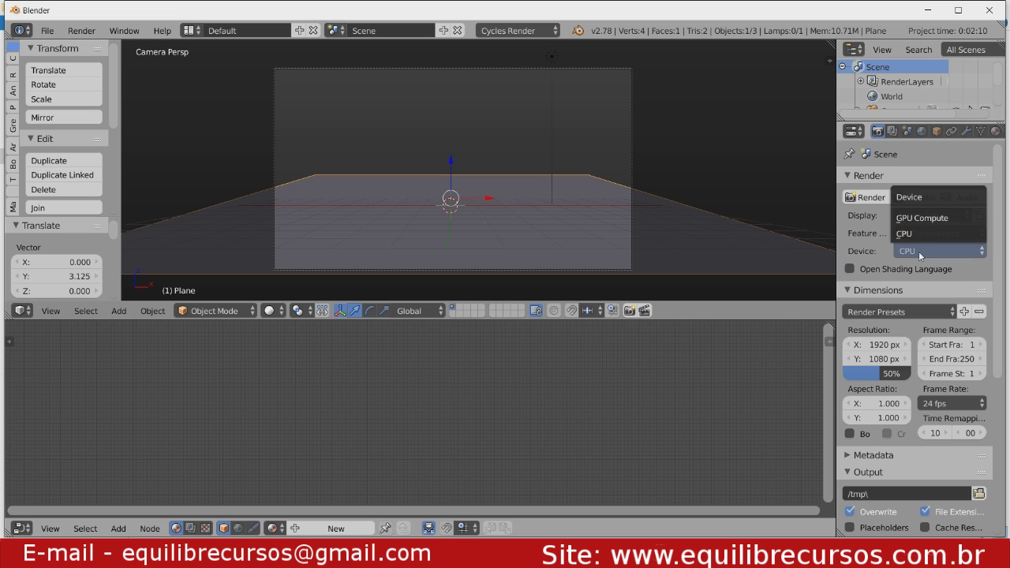
click(917, 219)
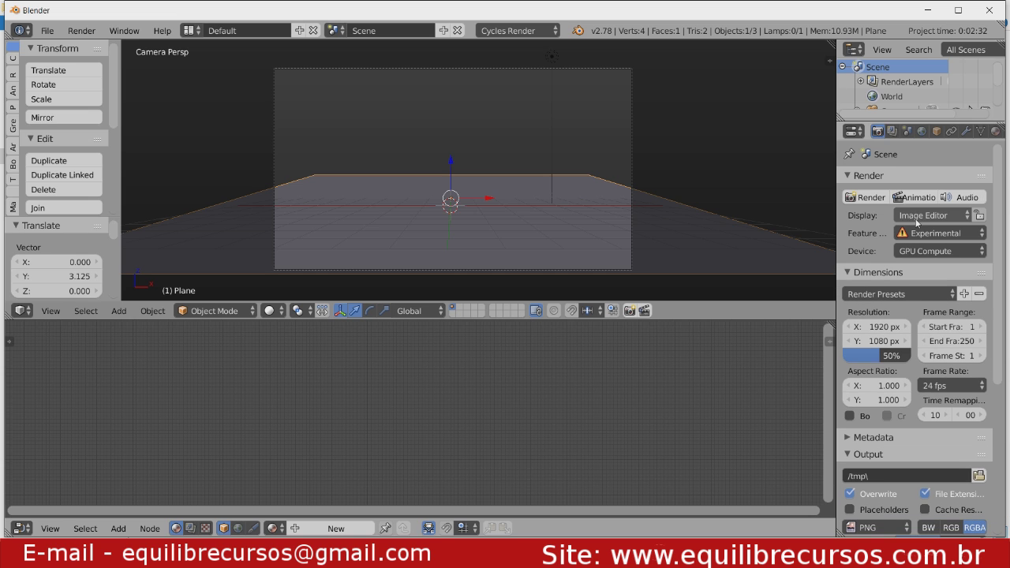
click(917, 250)
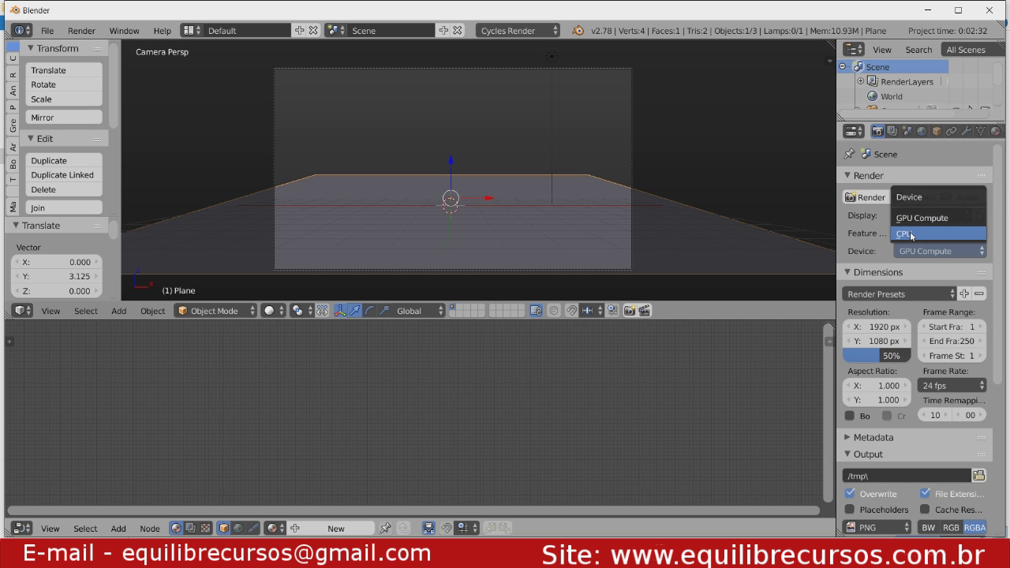
click(910, 234)
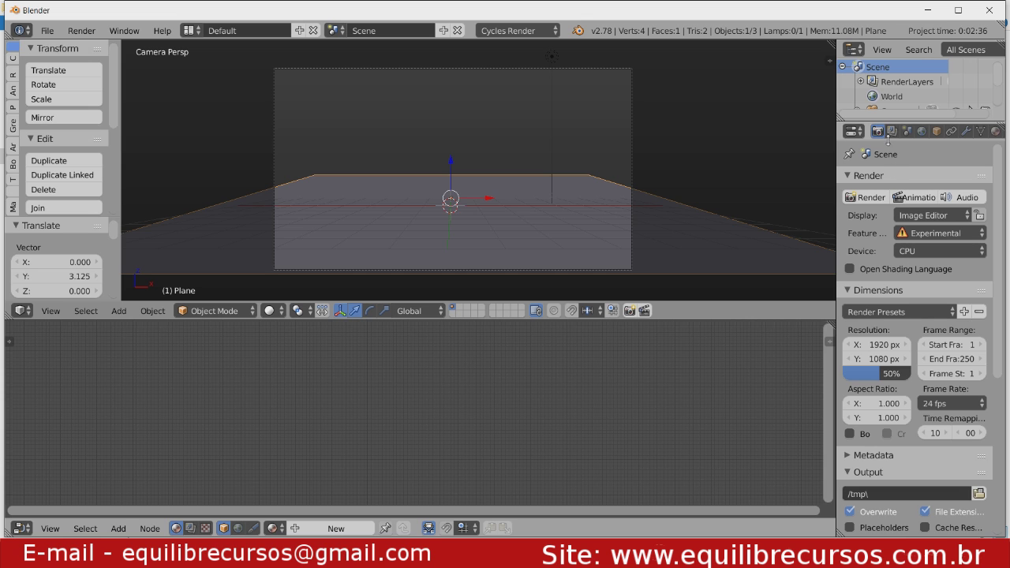
Subdivide the plane's mesh in Edit Mode with 10 cuts.
click(966, 131)
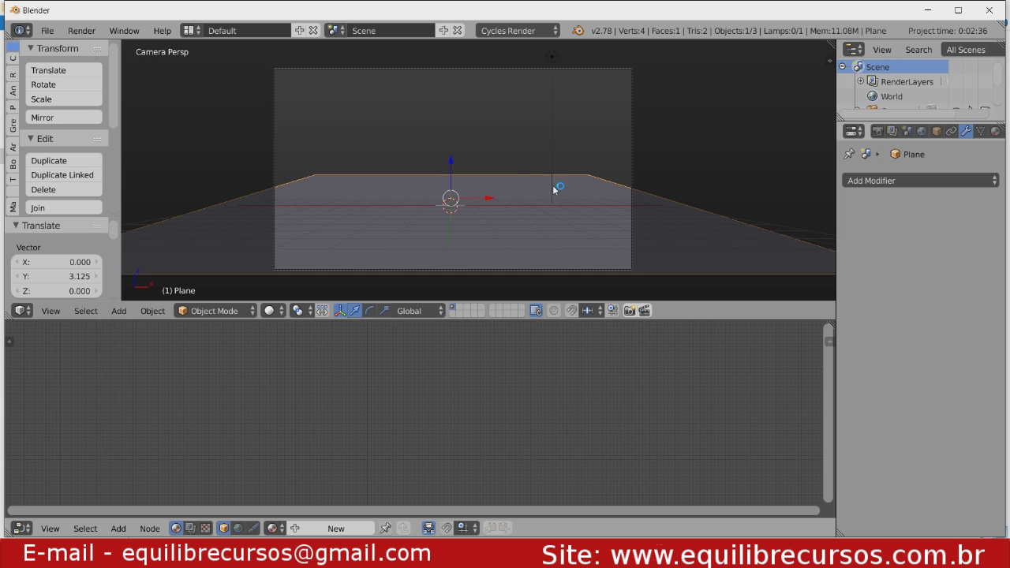
key(Tab)
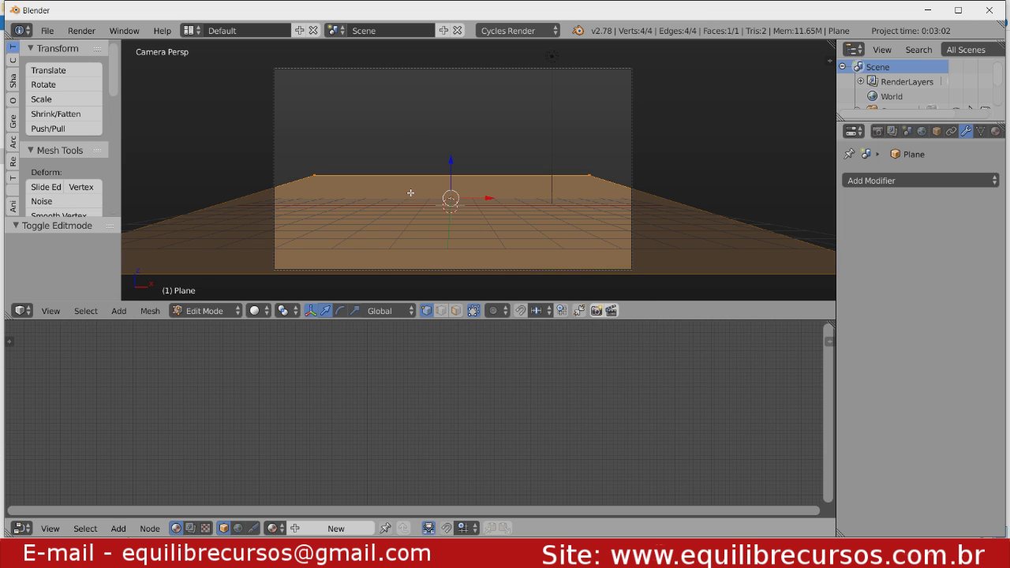
key(w)
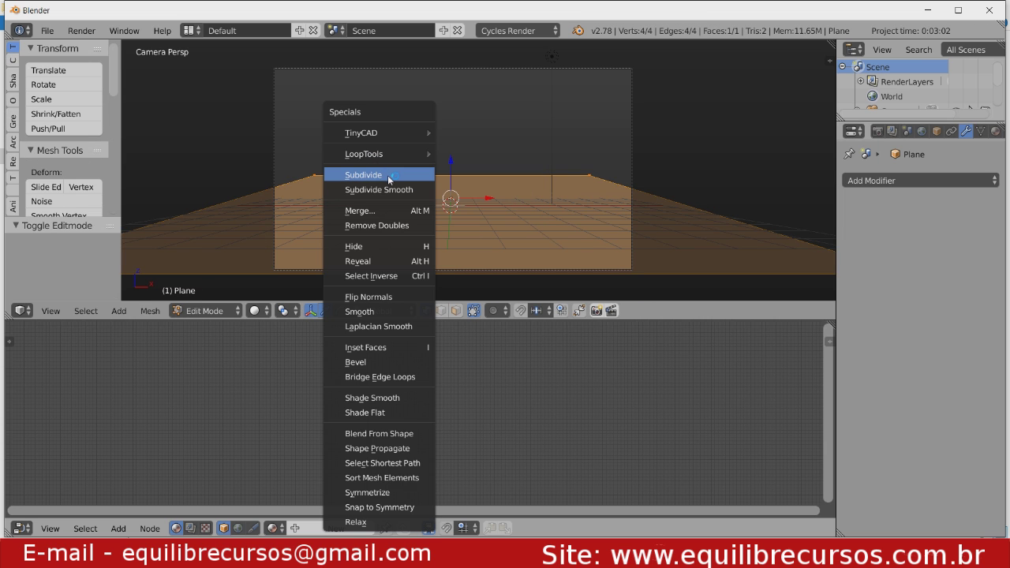
click(388, 175)
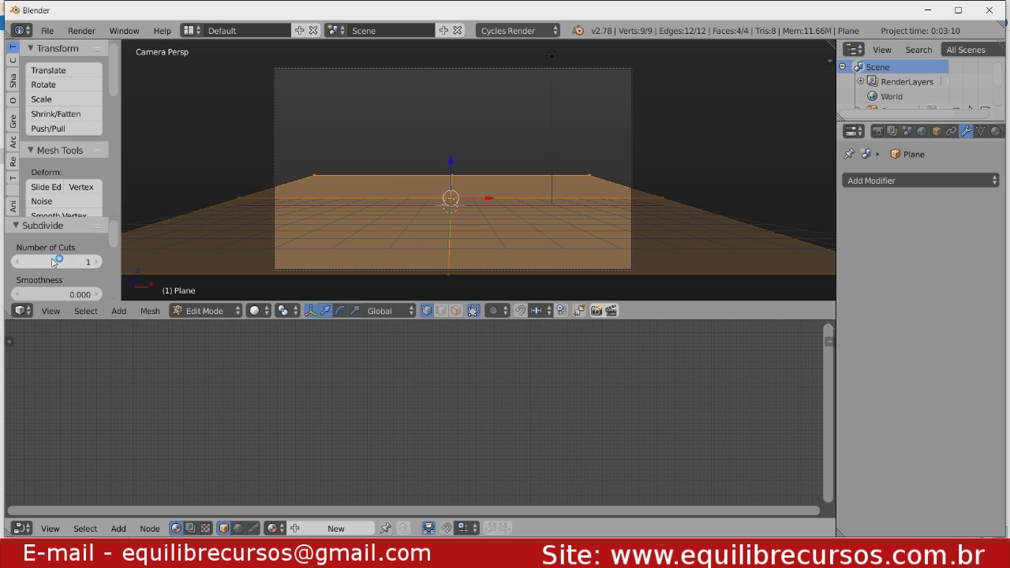
click(78, 265)
text(10)
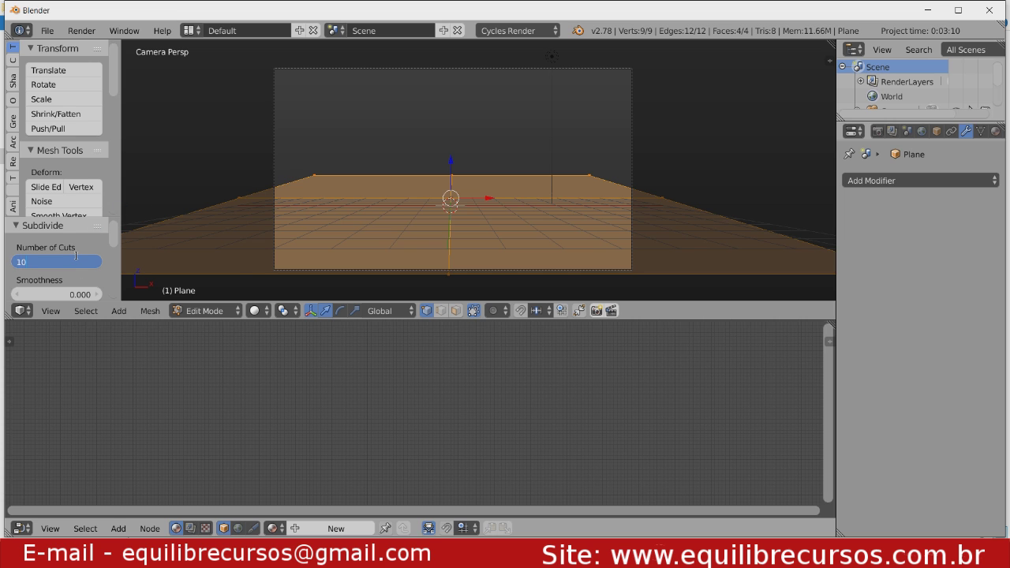
key(Return)
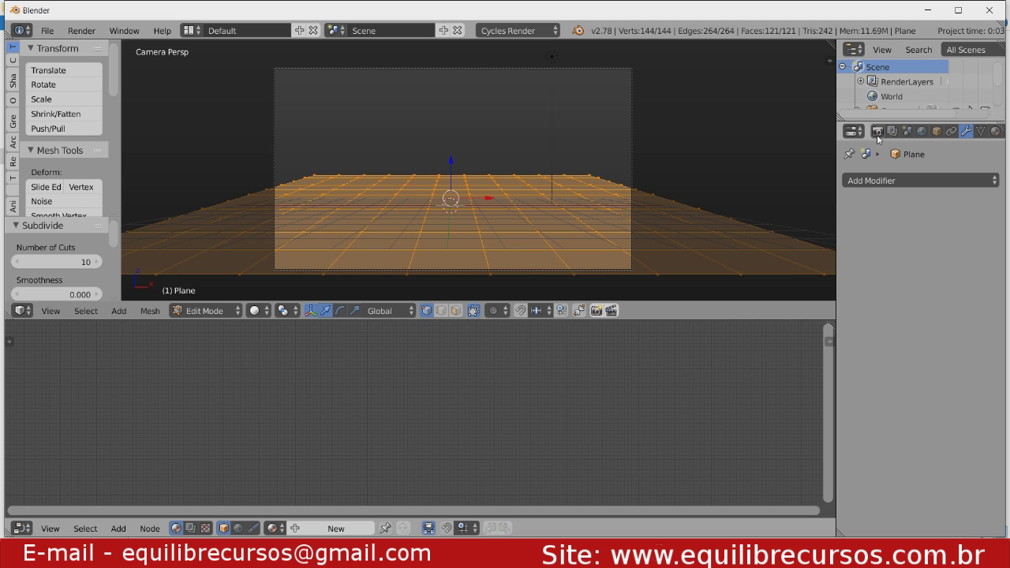
Add a Subdivision Surface modifier to the plane and enable its Adaptive option.
click(872, 181)
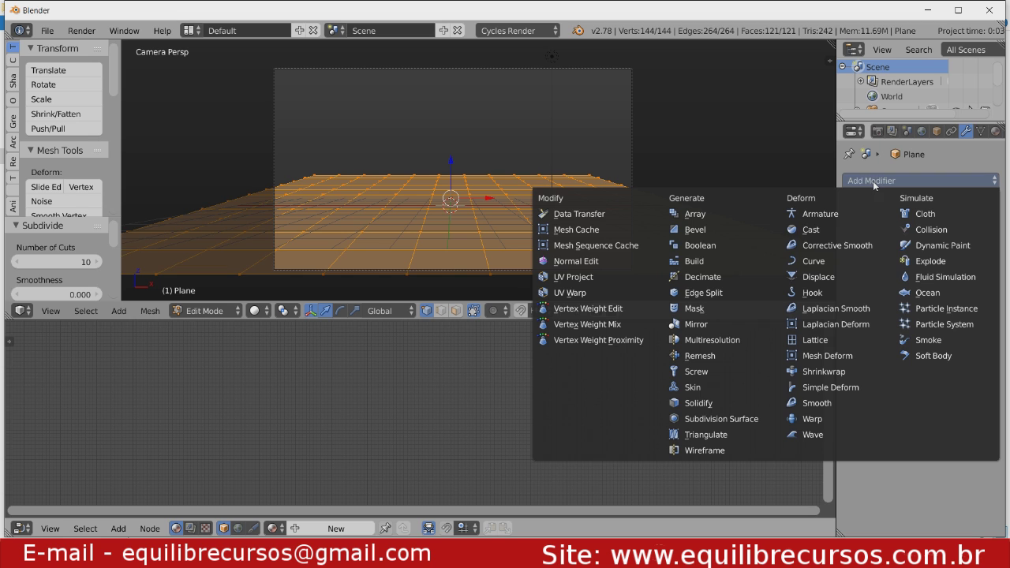
click(706, 419)
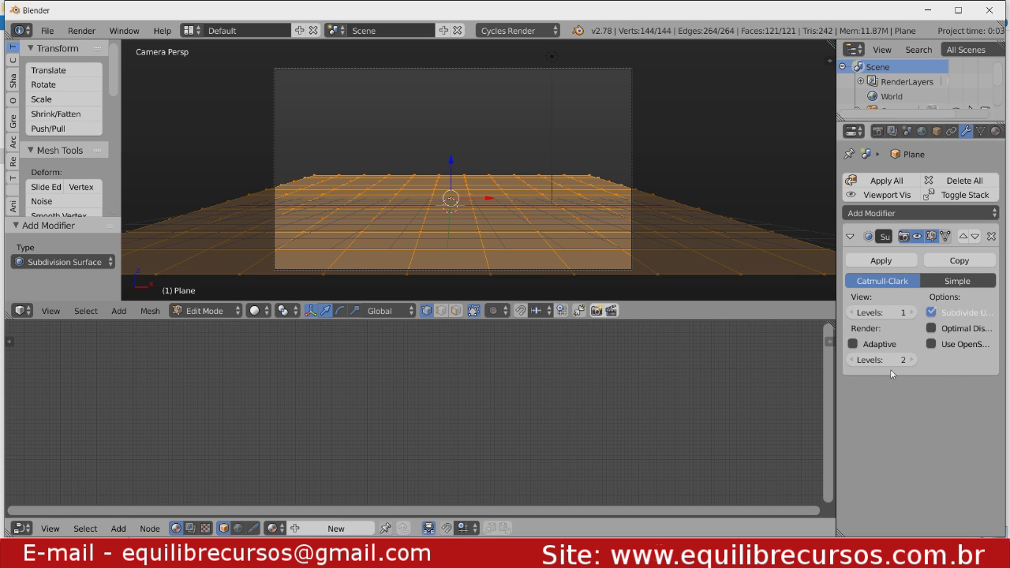
click(853, 345)
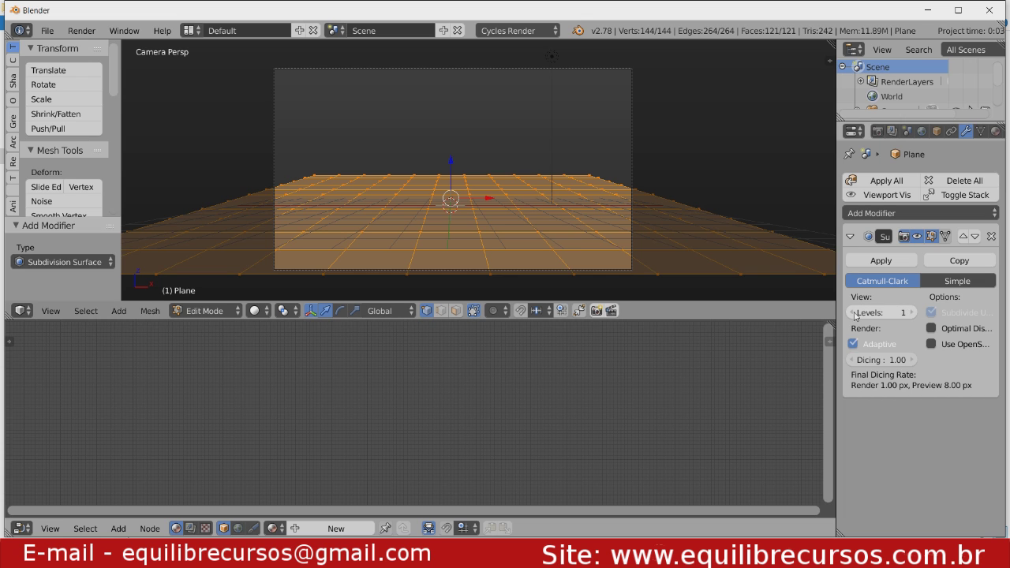
click(905, 311)
Create a new material for the plane.
click(996, 132)
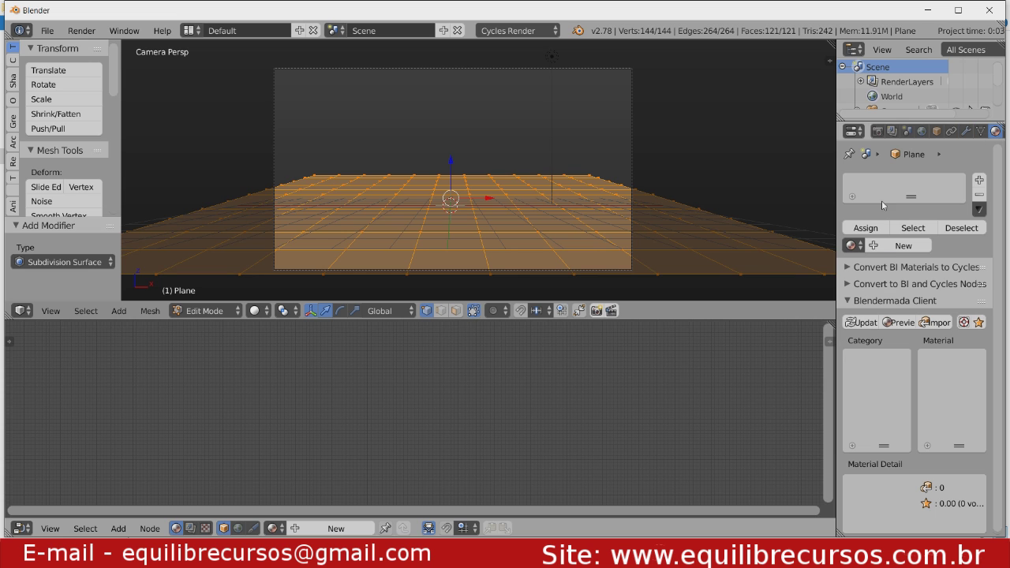
click(848, 304)
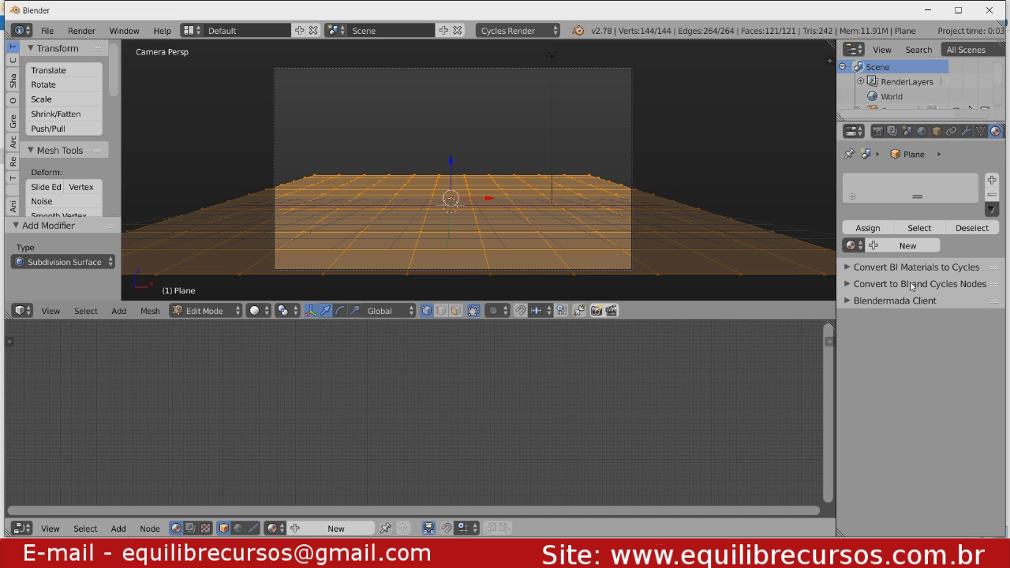
click(907, 245)
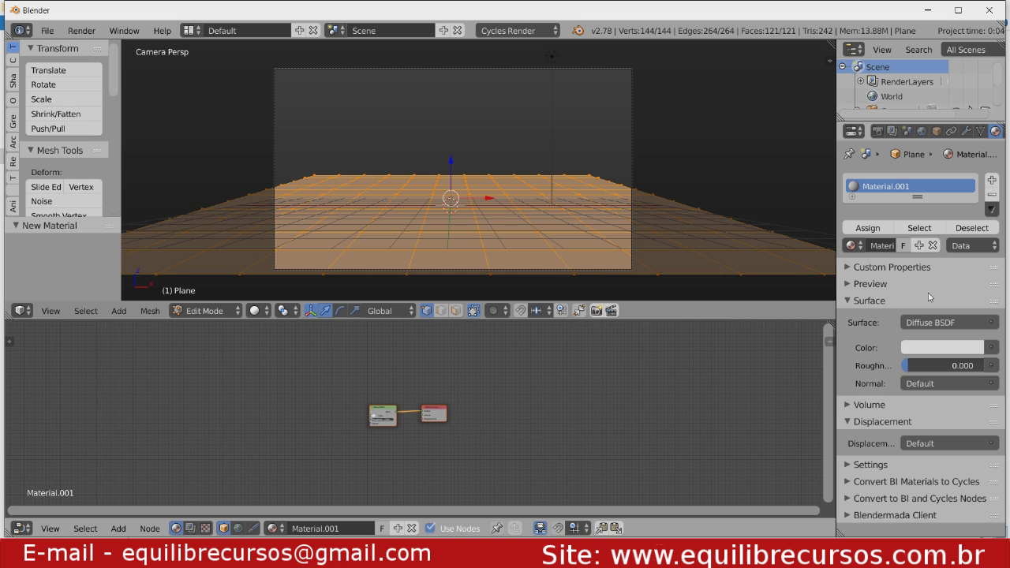
Set the displacement method in the material's settings to True.
click(848, 301)
click(845, 335)
click(847, 349)
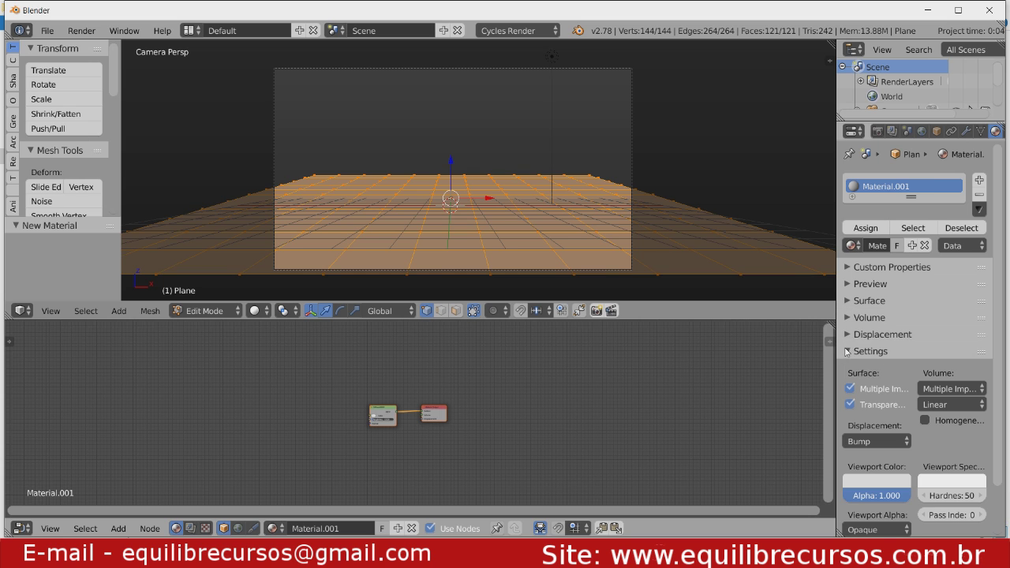
click(868, 445)
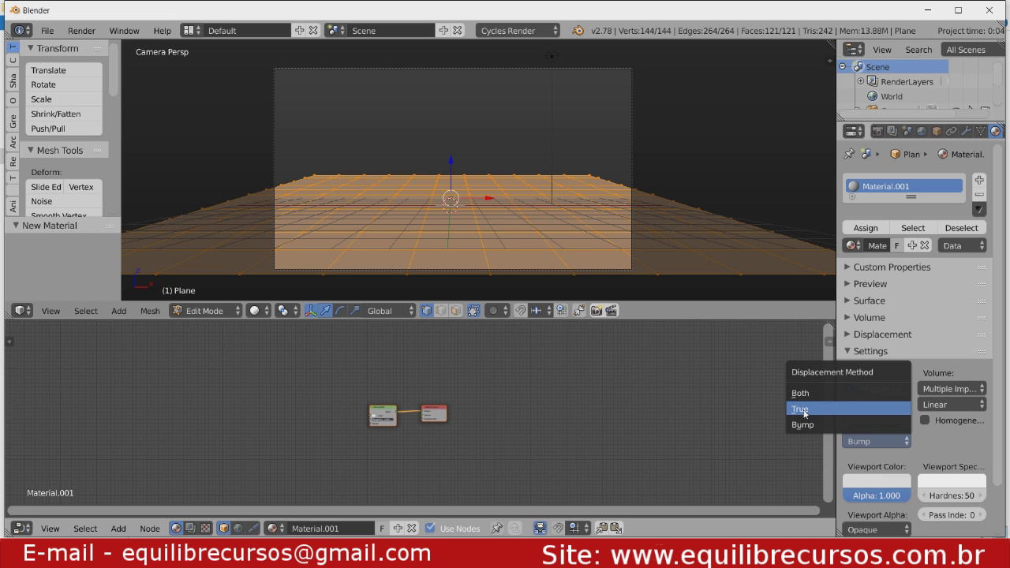
click(802, 411)
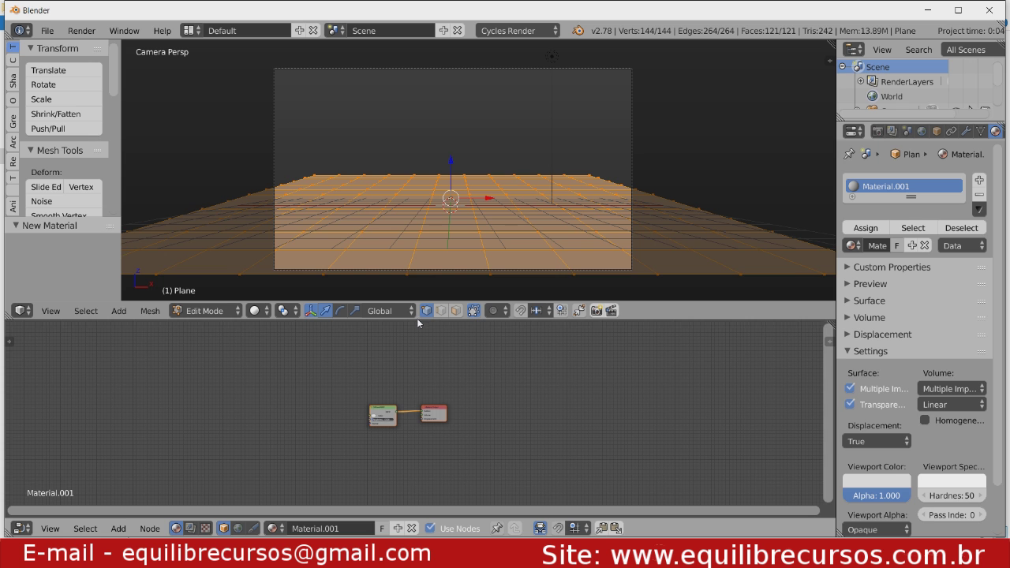
Enlarge the 3D viewport by shrinking the node editor's height, and frame the material's nodes at a readable size.
drag(418, 320, 398, 384)
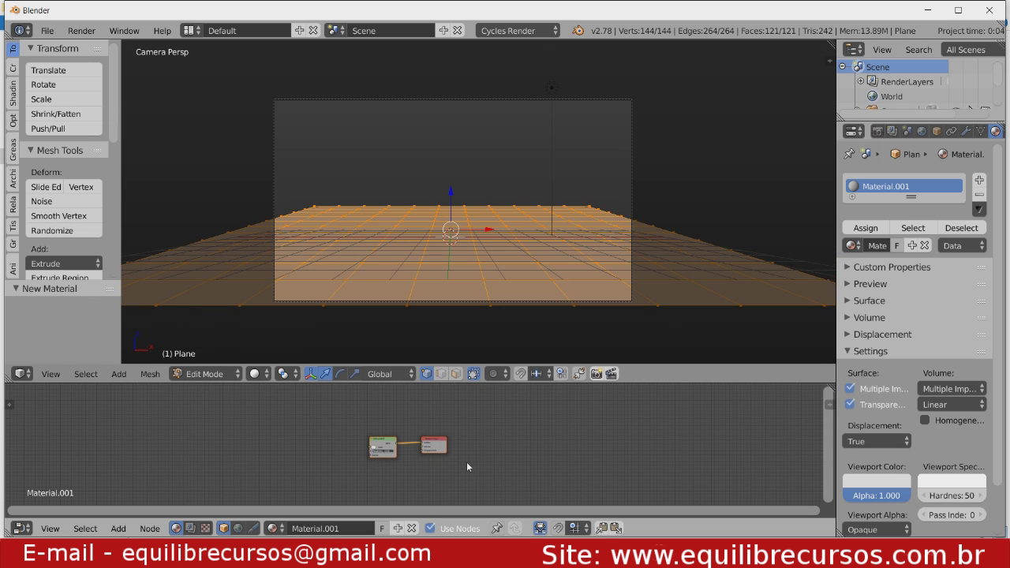
scroll(466, 467, up, 4)
middle_drag(455, 462, 530, 485)
scroll(489, 473, up, 2)
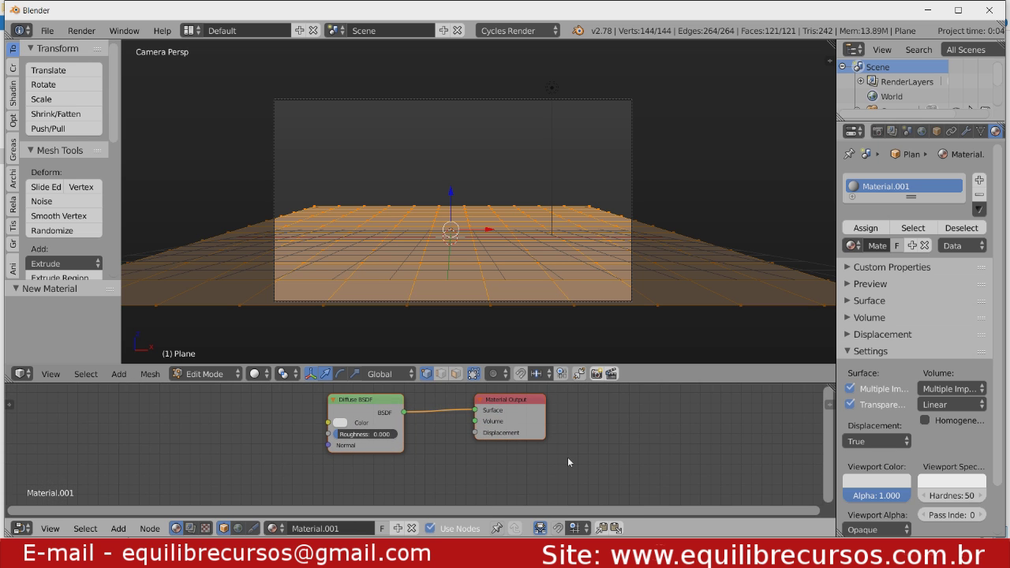
Examine the render and preview subdivision rates in the scene's Geometry render settings, widening the properties area to read them.
click(877, 132)
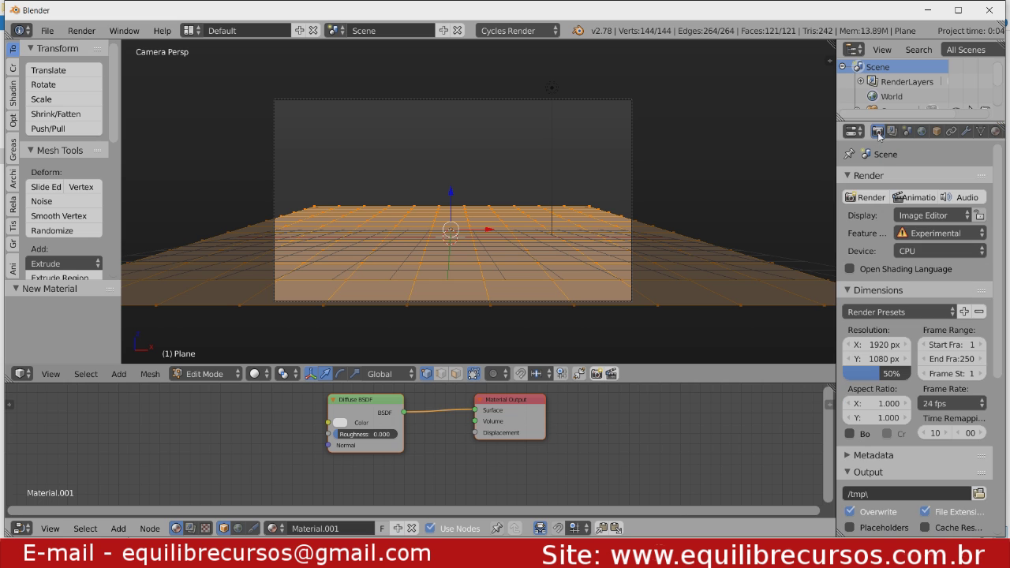
click(849, 291)
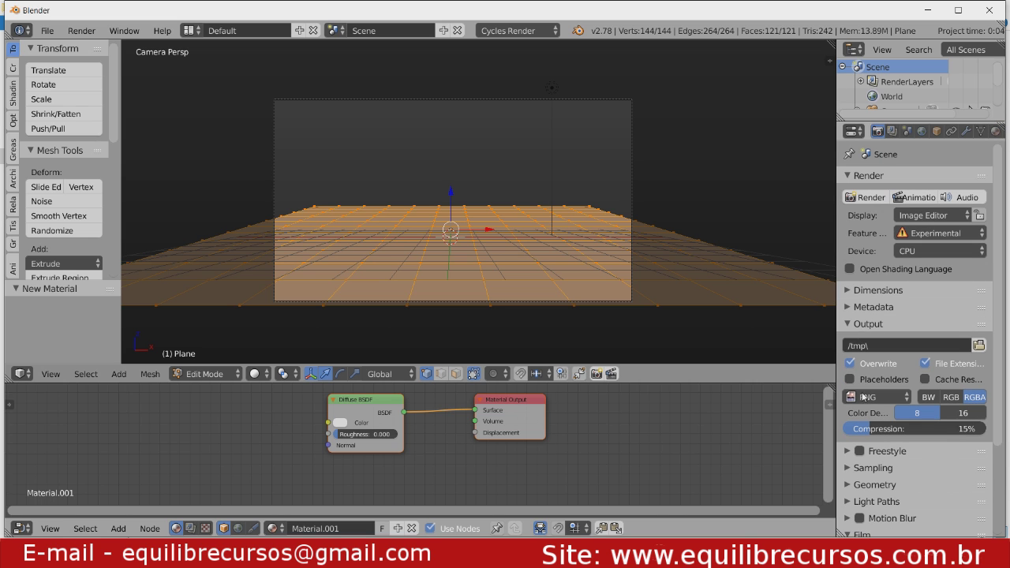
click(846, 489)
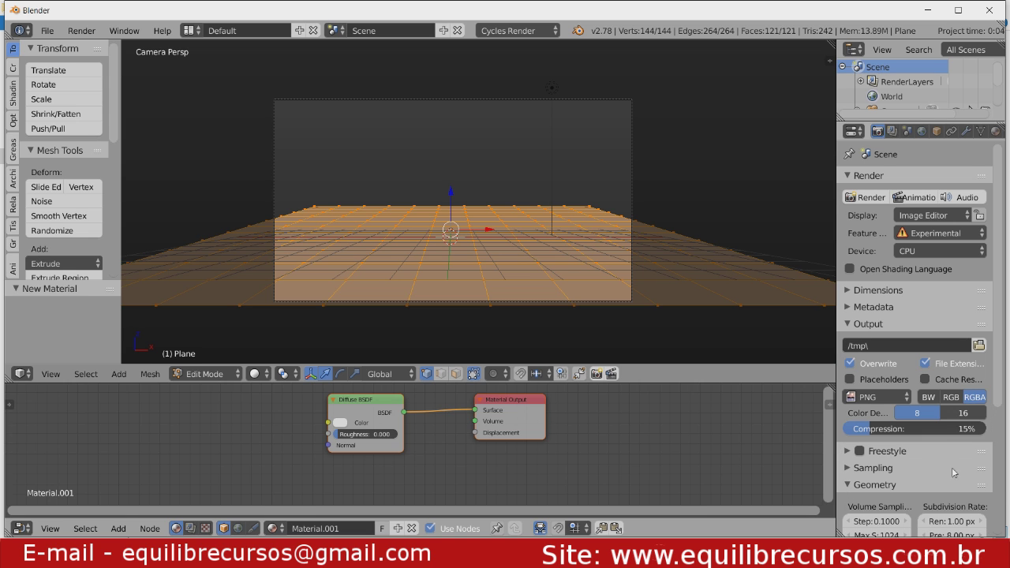
drag(1000, 384, 995, 486)
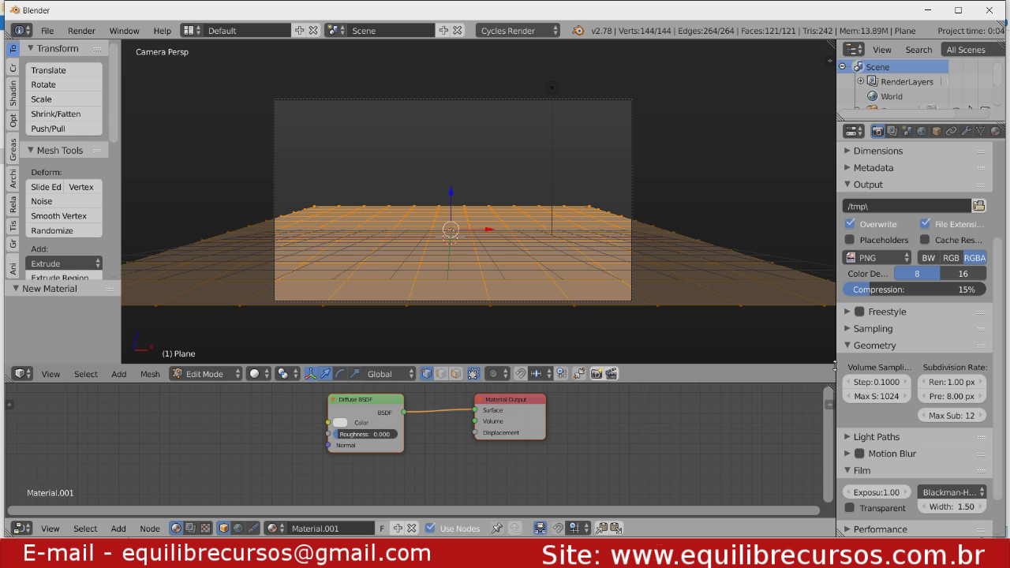
drag(836, 359, 811, 356)
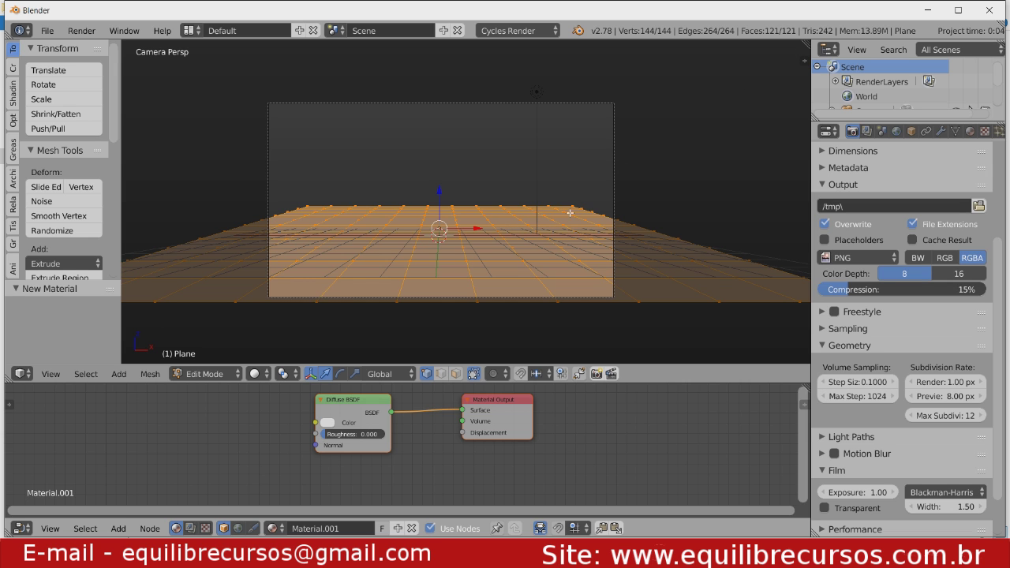
Split the 3D viewport into two side-by-side areas and turn the new one into a UV/Image Editor.
drag(807, 45, 593, 316)
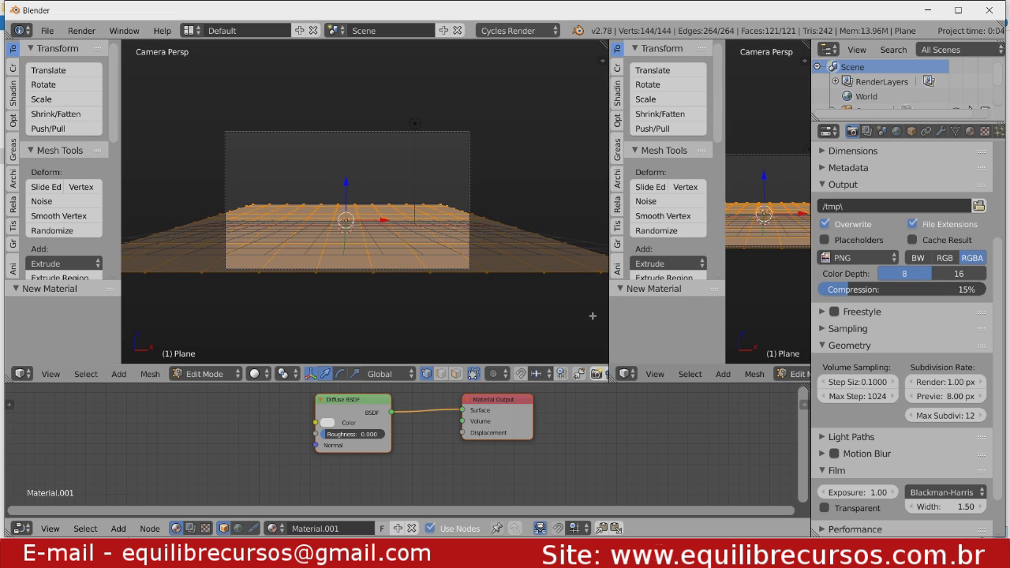
click(627, 374)
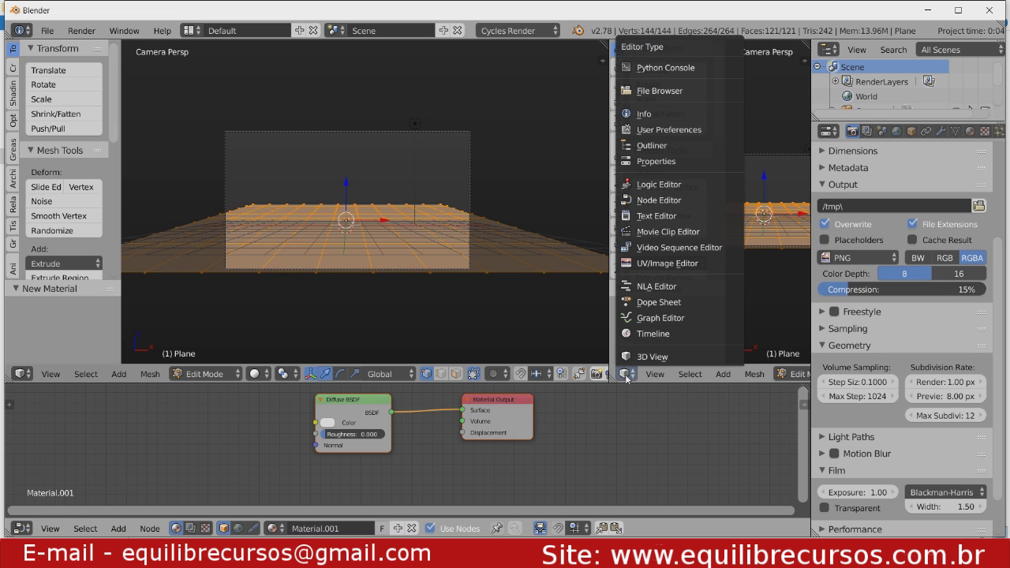
click(665, 265)
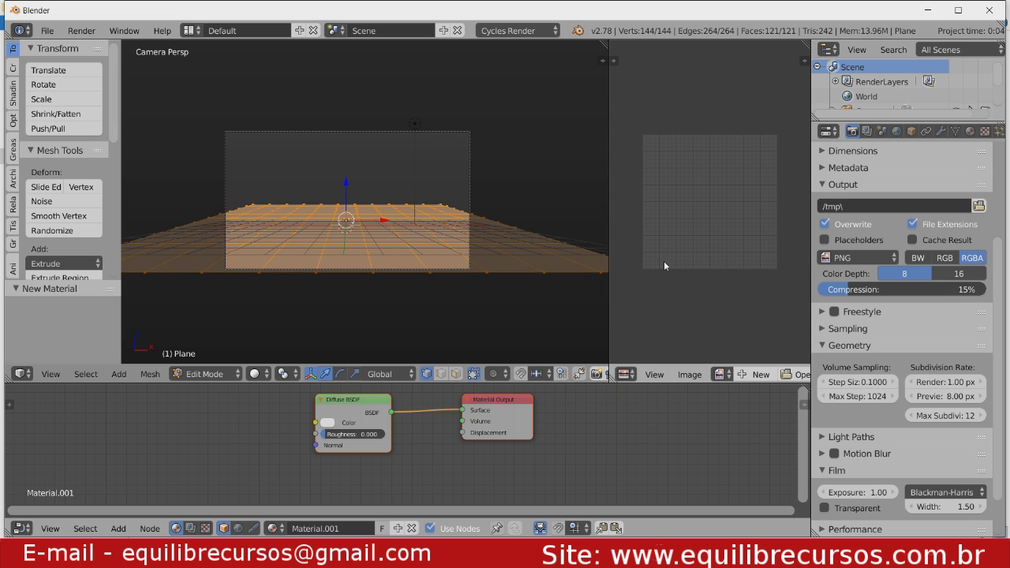
Add an Image Texture as the color input of the plane material's Diffuse BSDF surface.
click(970, 131)
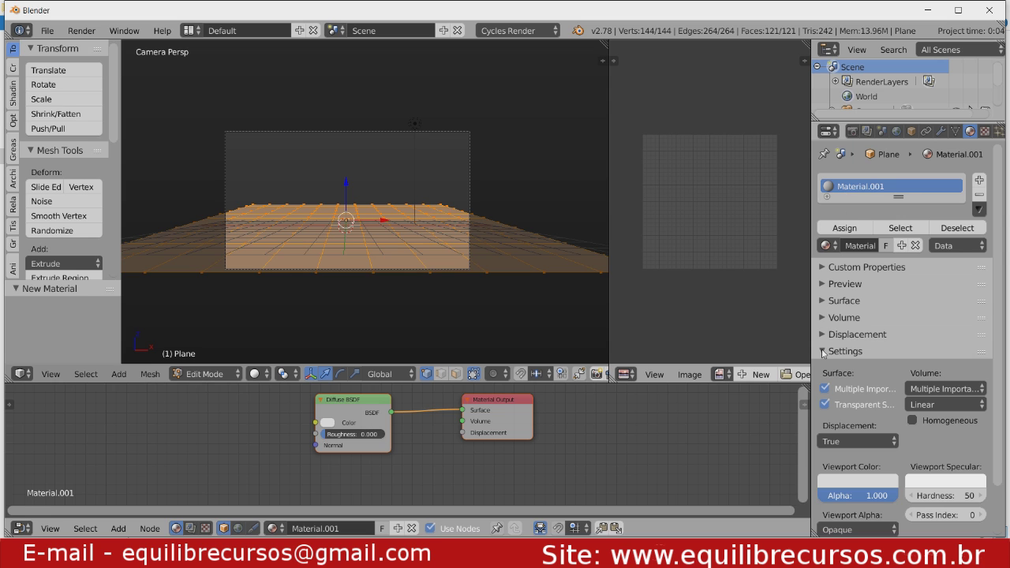
click(822, 351)
click(825, 300)
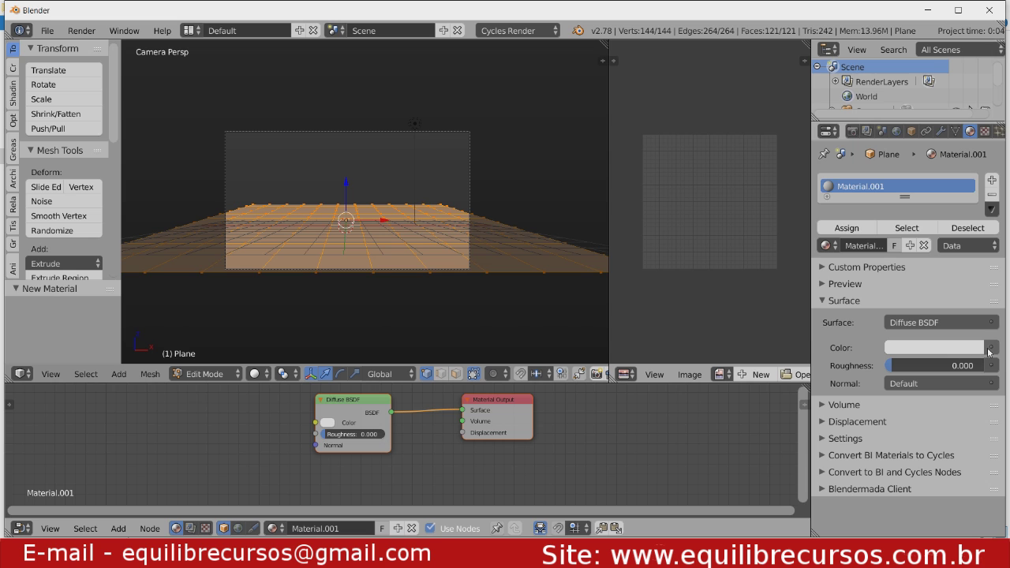
click(990, 348)
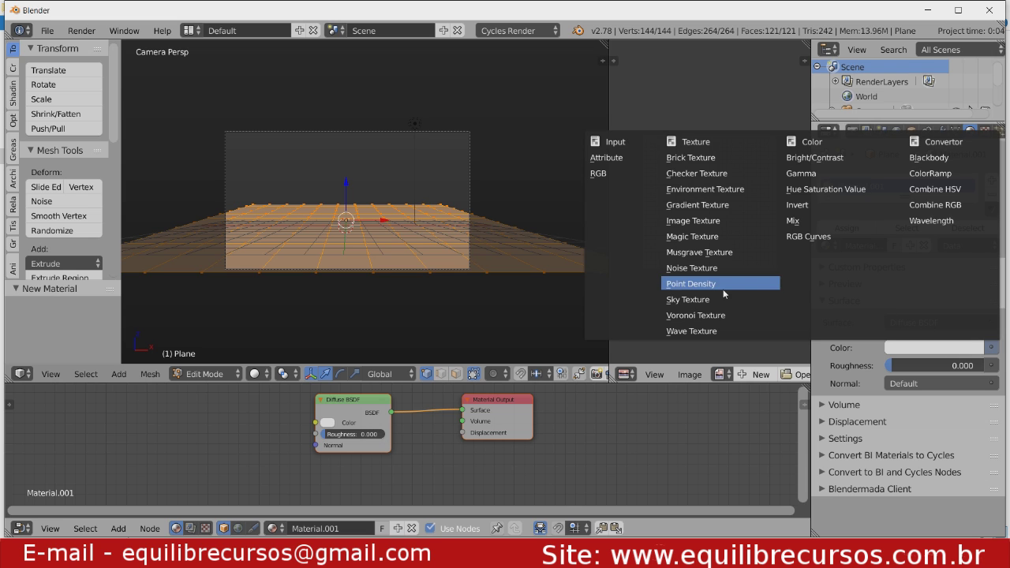
click(693, 223)
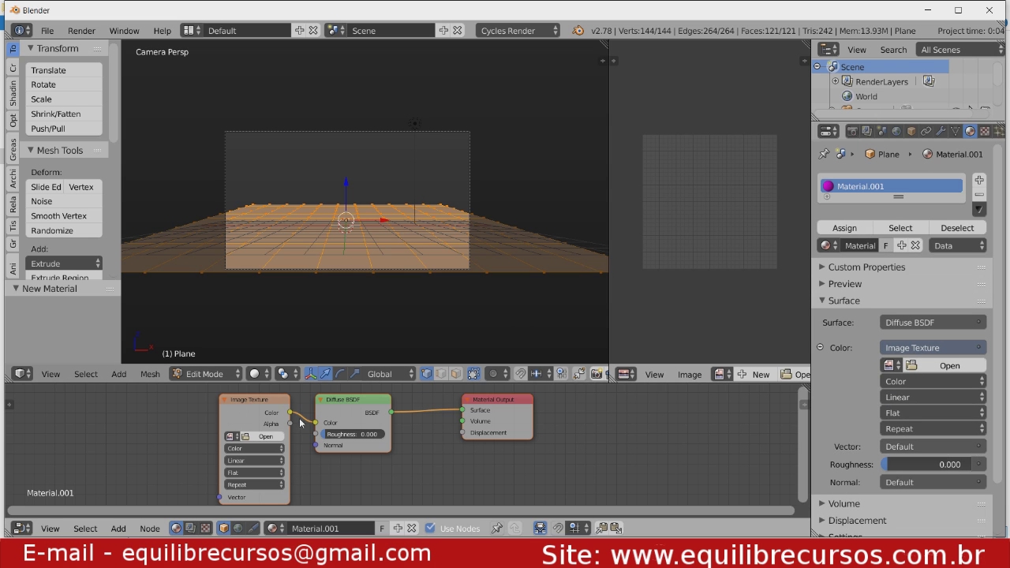
Load GravelCobble0015_L.jpg from the 1-CGTextures folder on drive F into the material's Image Texture.
click(931, 370)
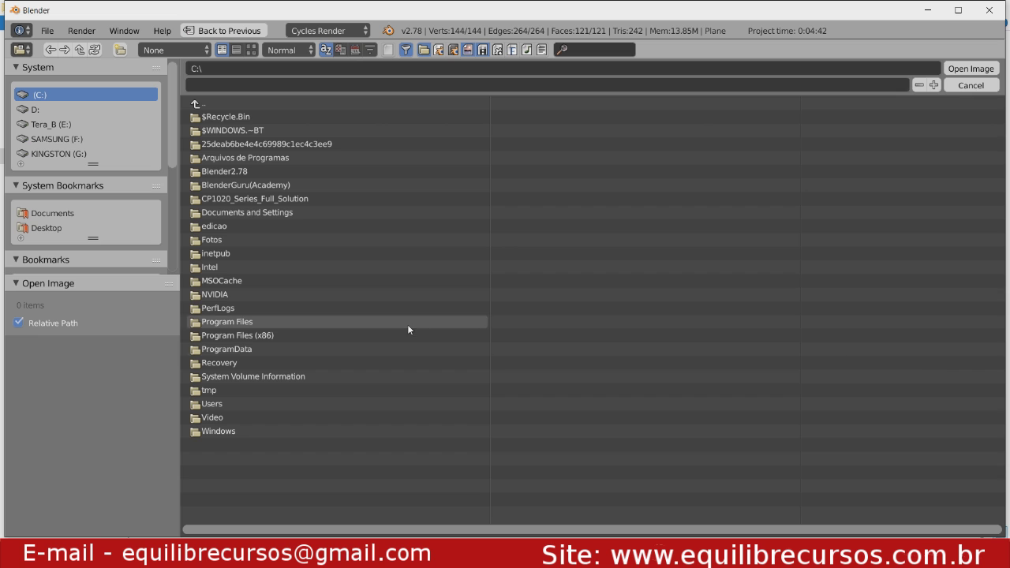
click(44, 138)
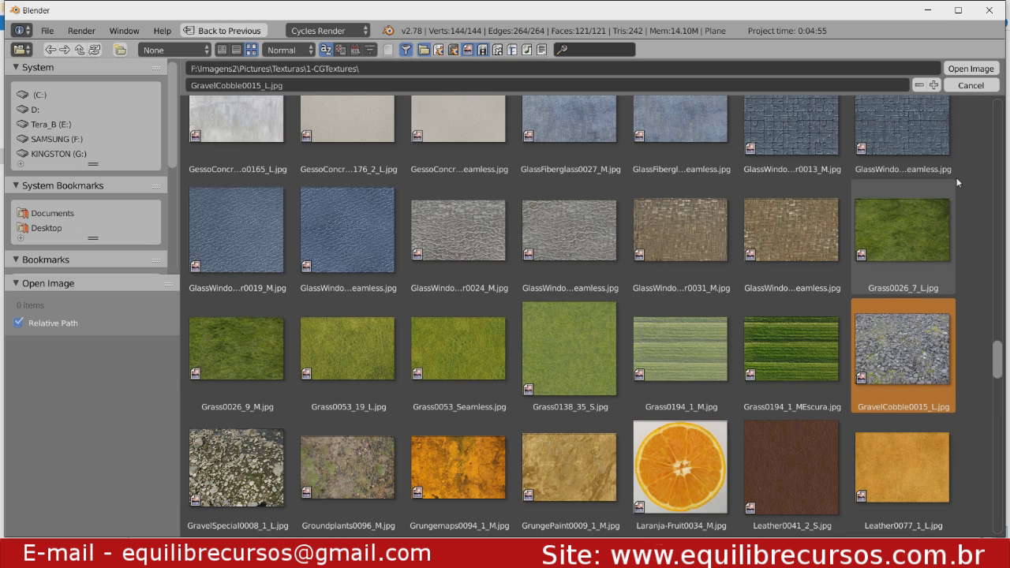
click(971, 70)
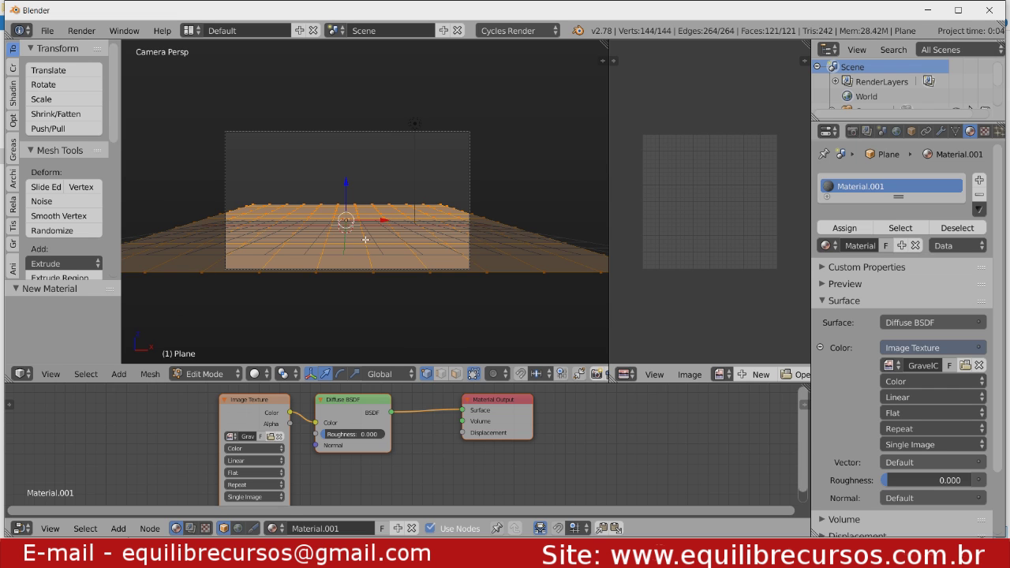
Unwrap the plane's UVs and show GravelCobble0015_L.jpg behind them in the UV/Image Editor, with the whole image in view.
key(u)
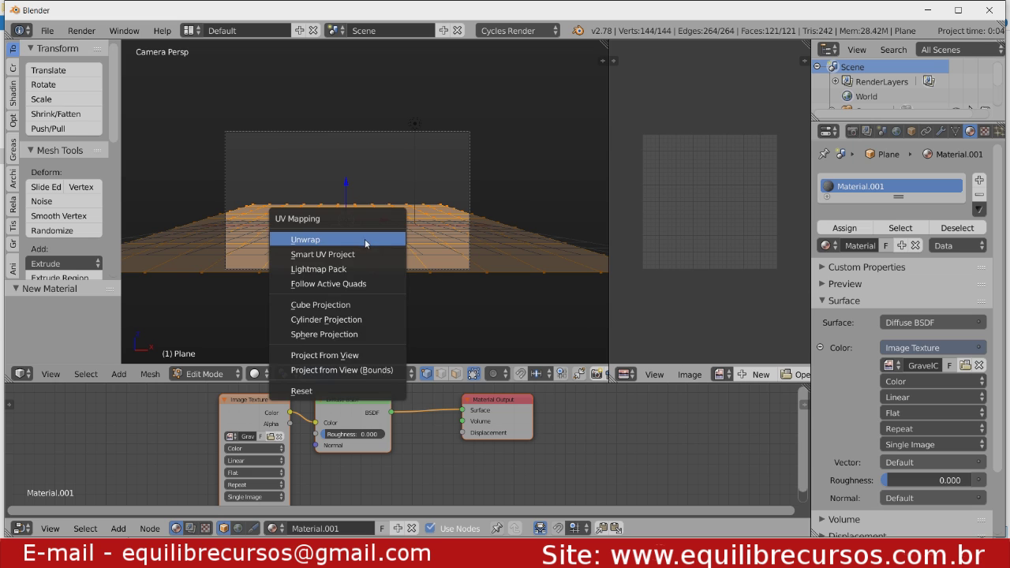
click(365, 239)
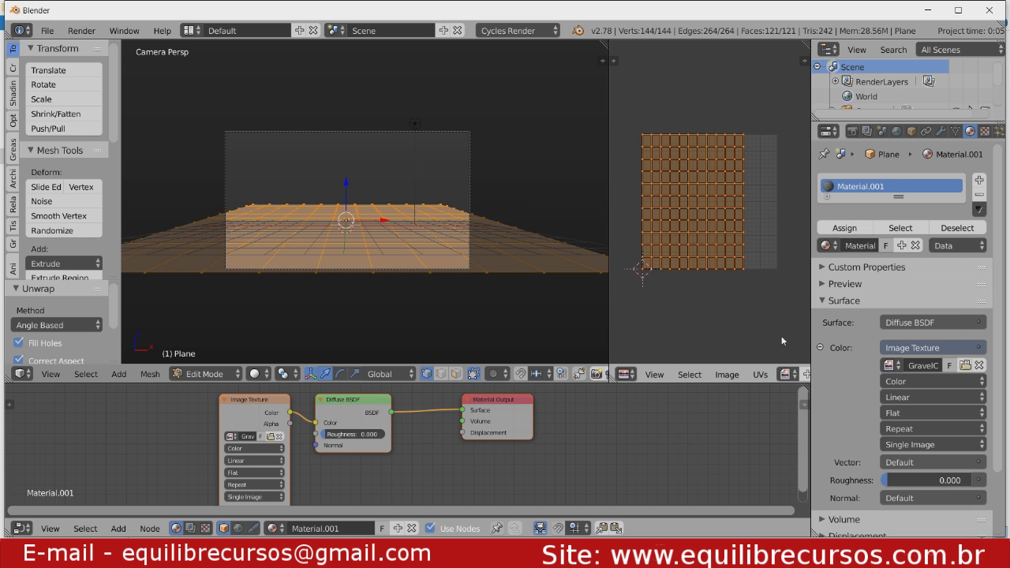
click(786, 374)
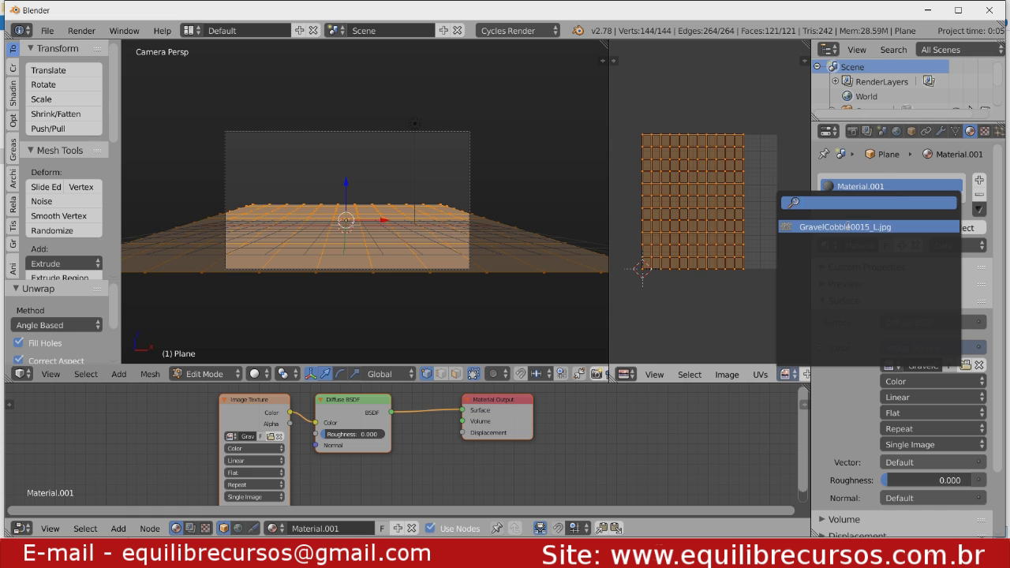
click(847, 227)
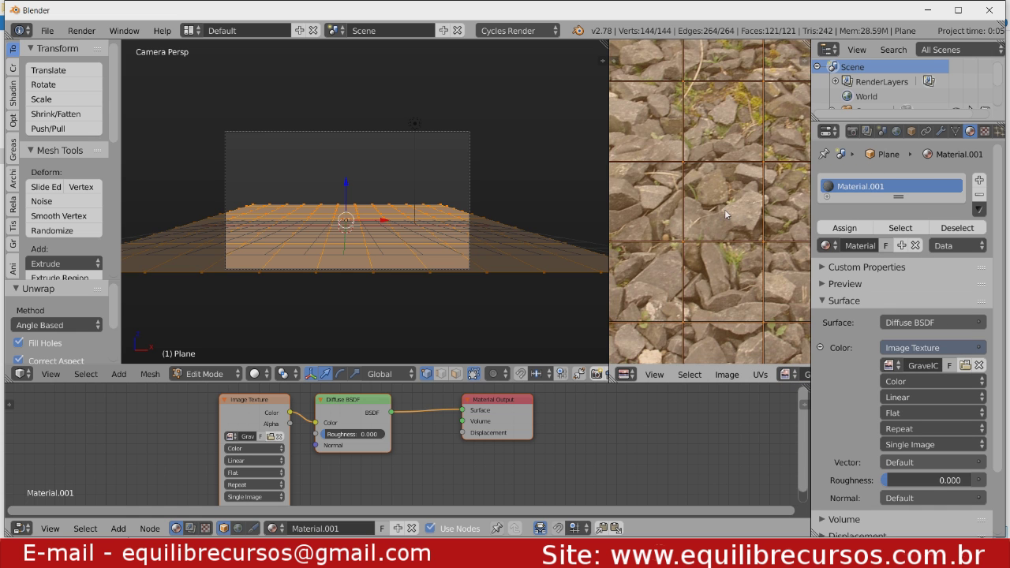
scroll(724, 209, down, 7)
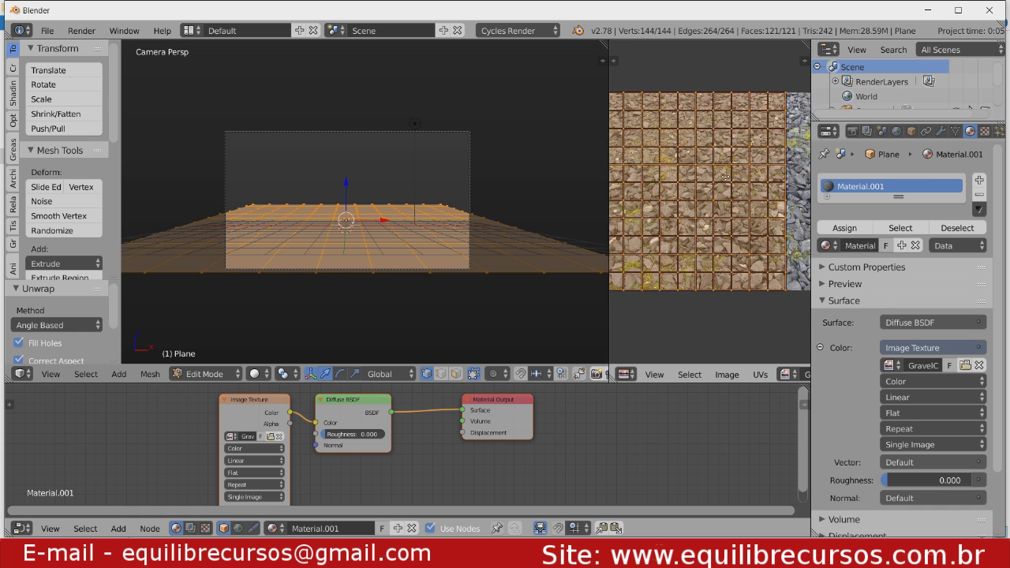
scroll(724, 176, down, 3)
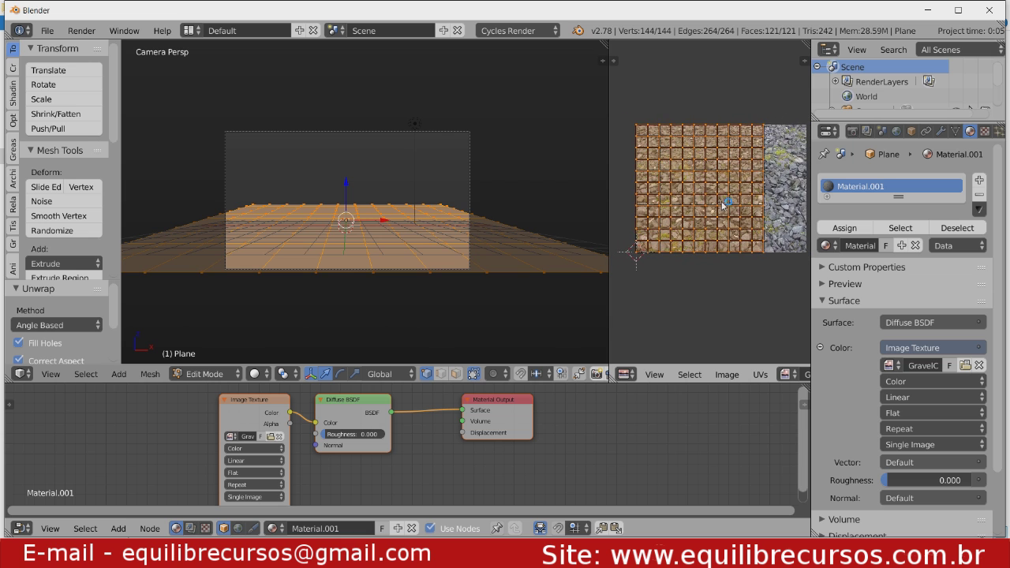
middle_drag(717, 206, 713, 206)
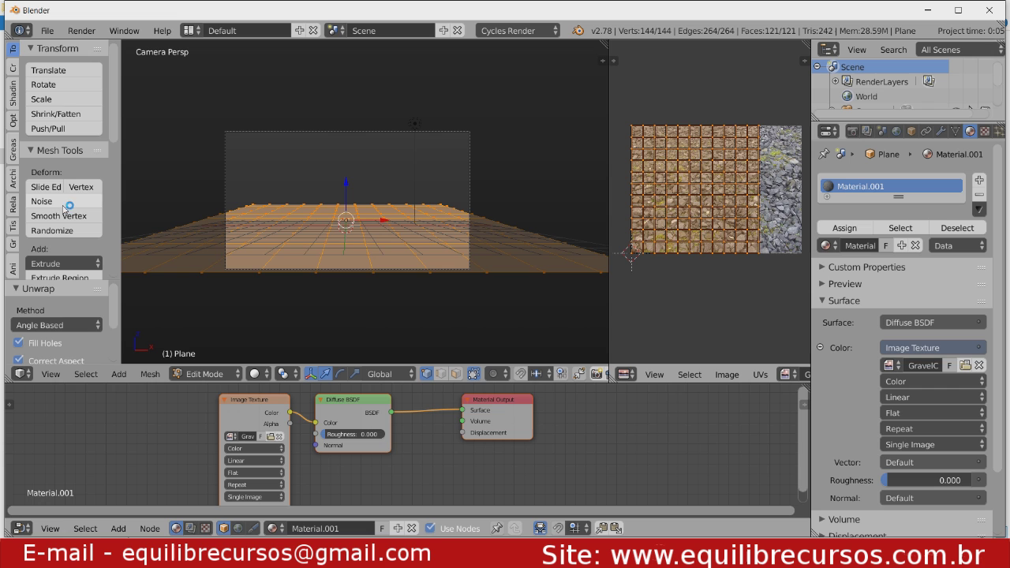
Apply smooth shading to the plane in Object Mode and return to Edit Mode.
key(Tab)
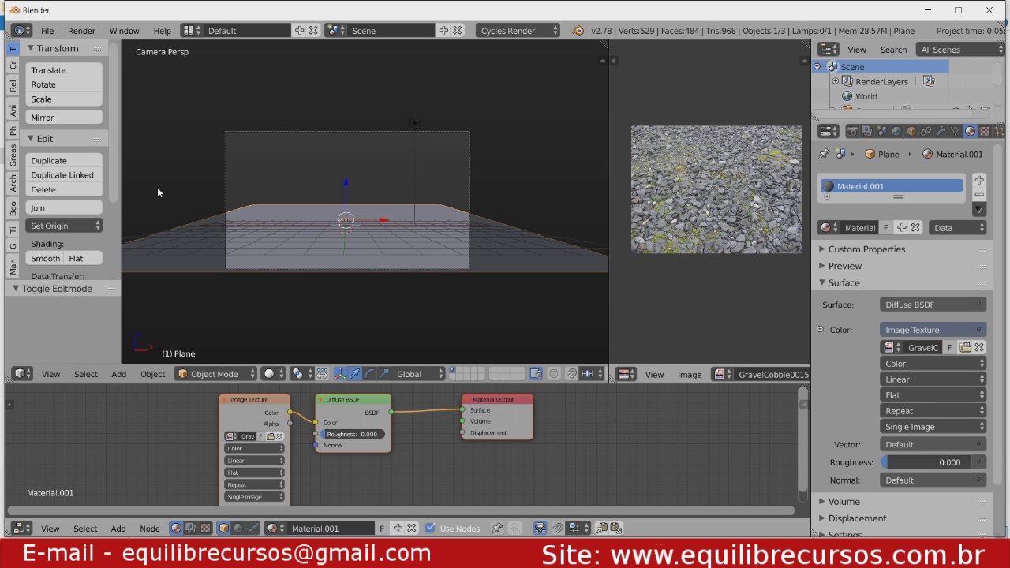
click(46, 259)
key(Tab)
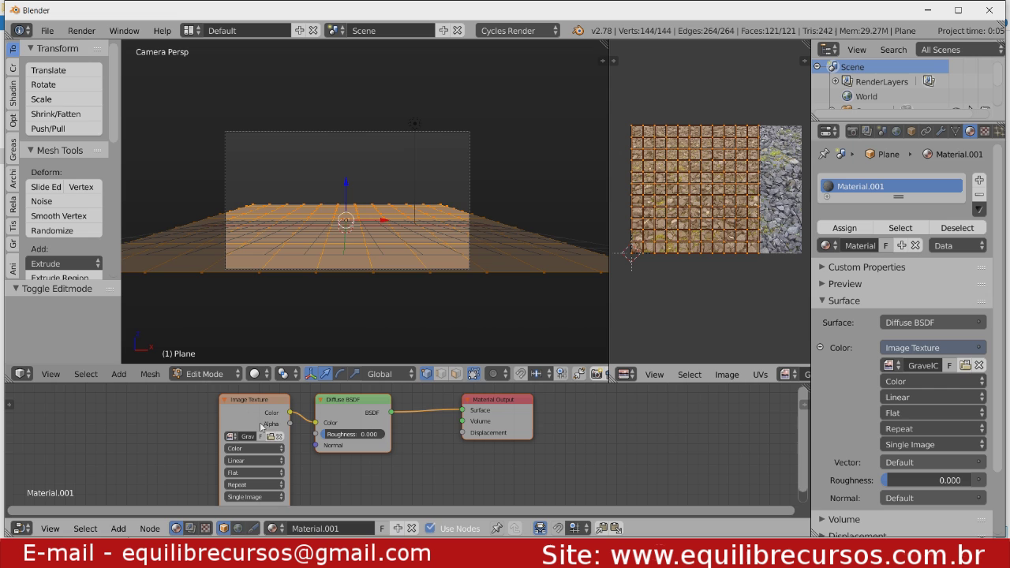
Spread the Image Texture and Diffuse BSDF nodes apart, and duplicate the Image Texture node below the Diffuse BSDF.
drag(247, 415, 240, 410)
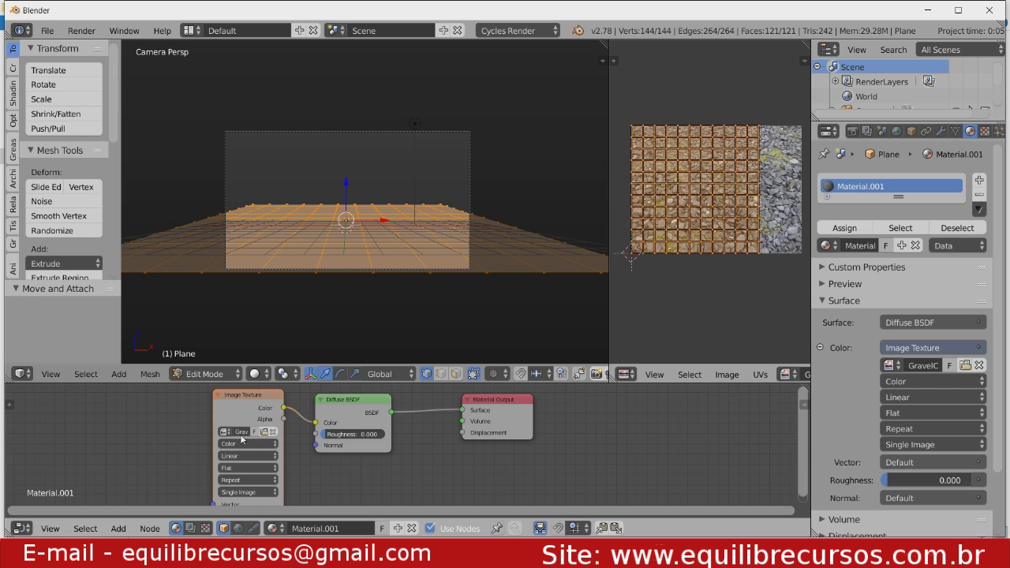
drag(359, 402, 367, 396)
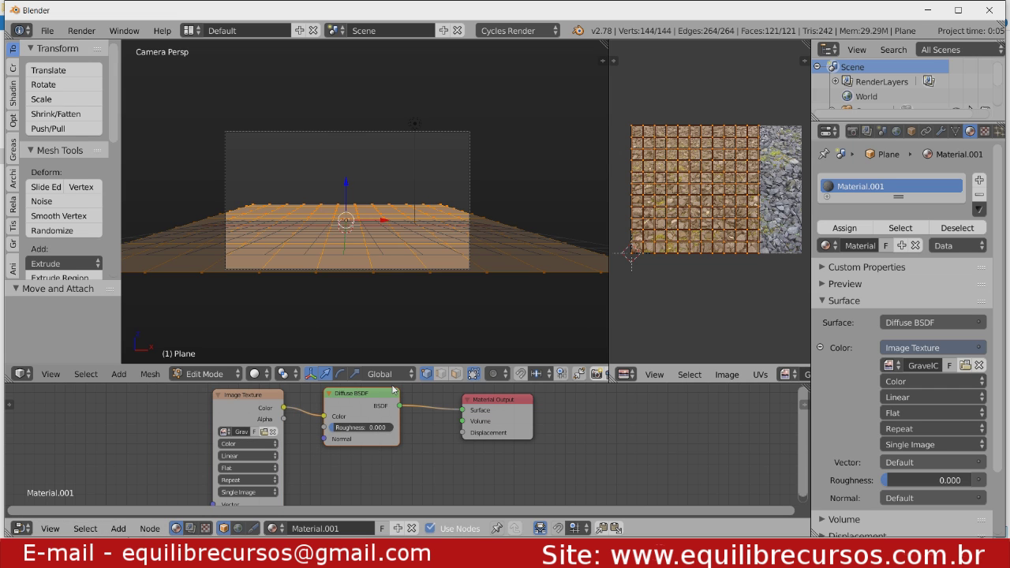
right_click(247, 410)
key(shift+d)
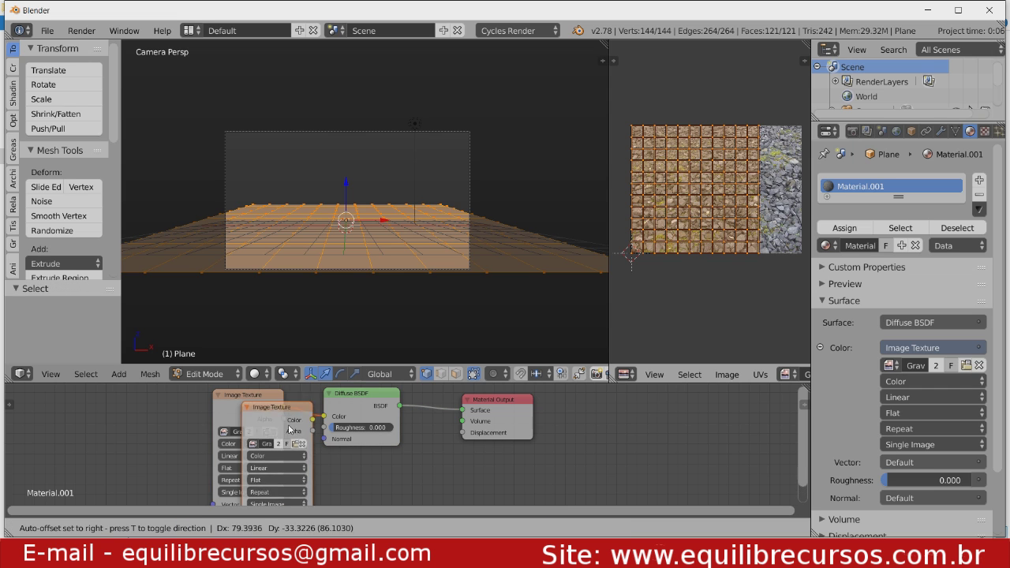
click(377, 478)
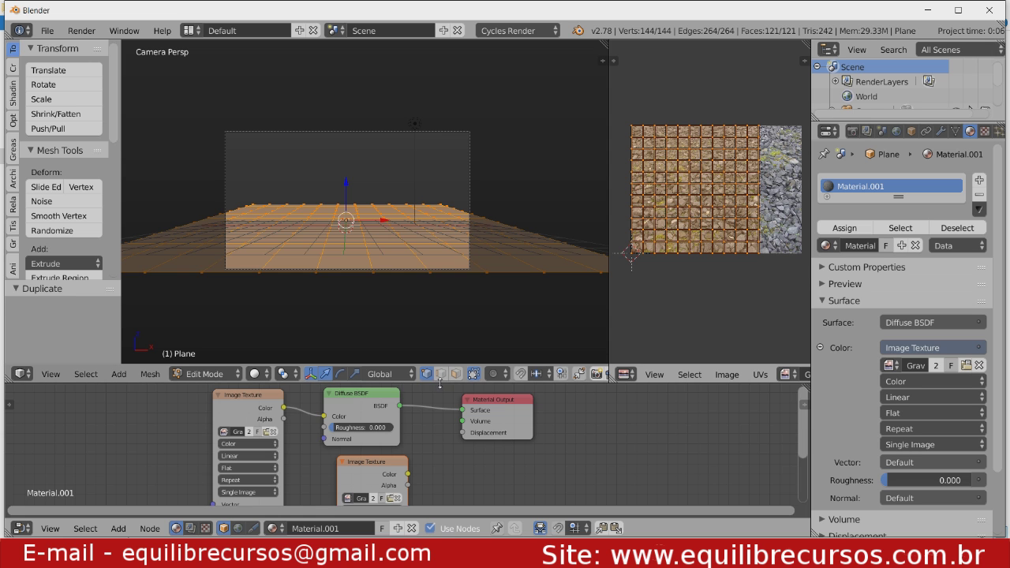
Enlarge the node editor and set the duplicated Image Texture's color space to Non-Color Data.
drag(440, 380, 443, 276)
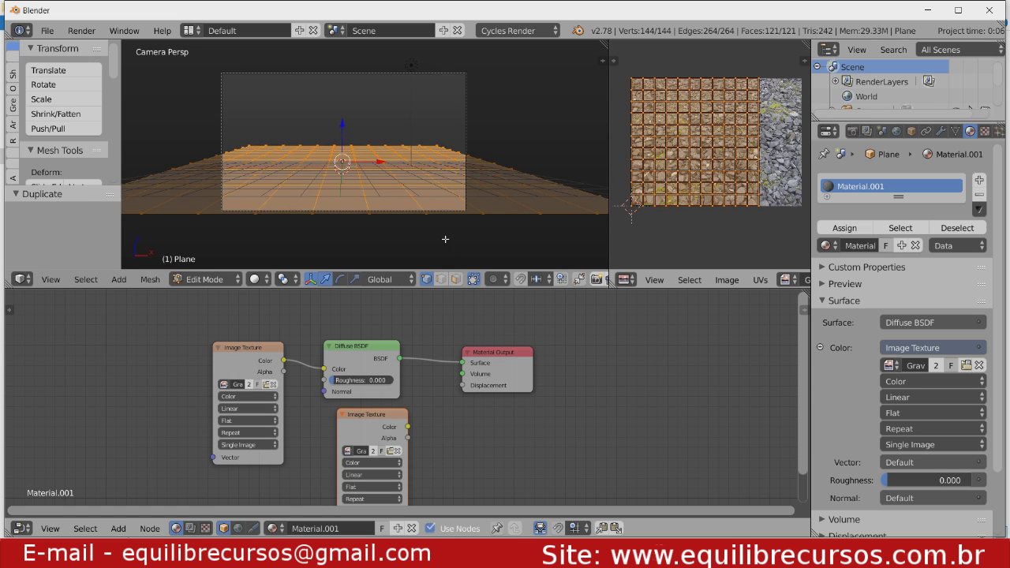
middle_drag(429, 312, 397, 517)
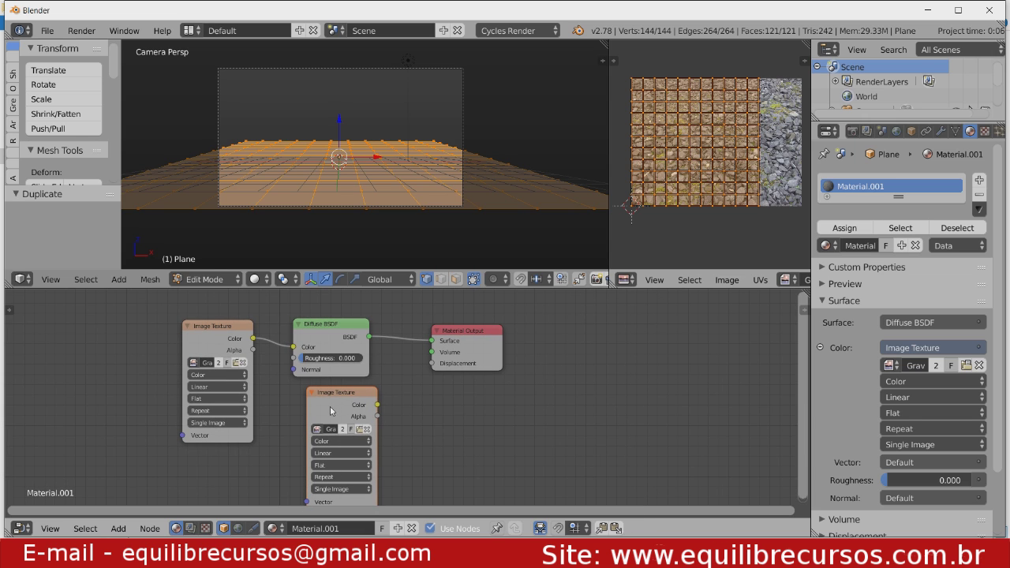
drag(331, 410, 320, 407)
click(320, 441)
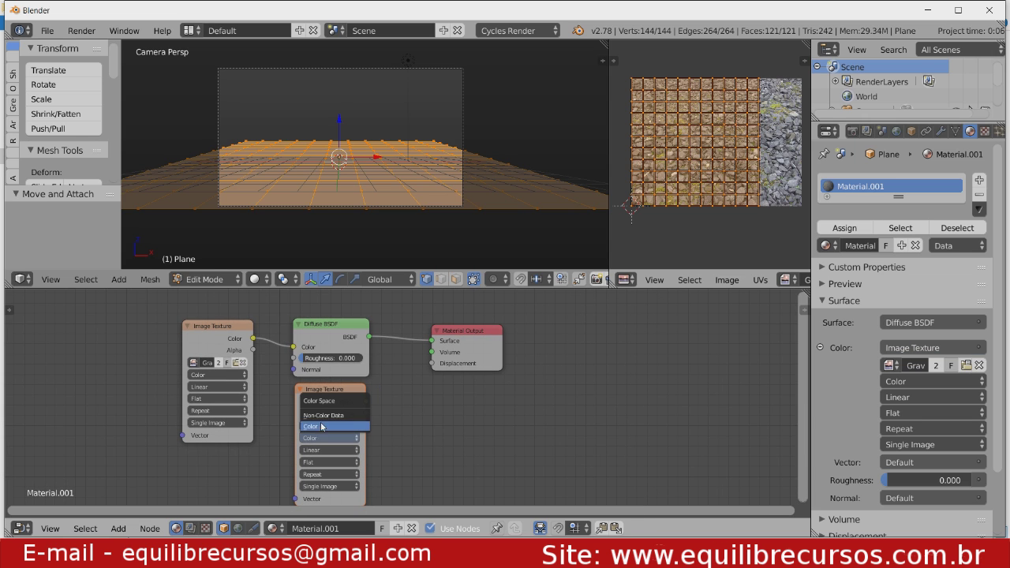
click(335, 418)
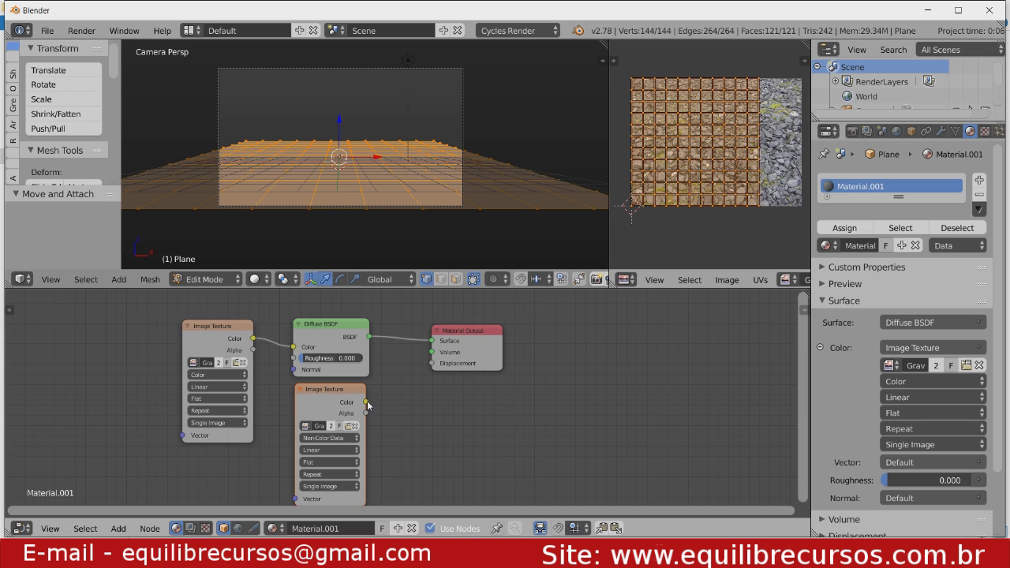
Link the duplicated Image Texture's Color to the Material Output's Displacement and preview the result with rendered shading.
drag(366, 402, 373, 403)
drag(427, 367, 433, 367)
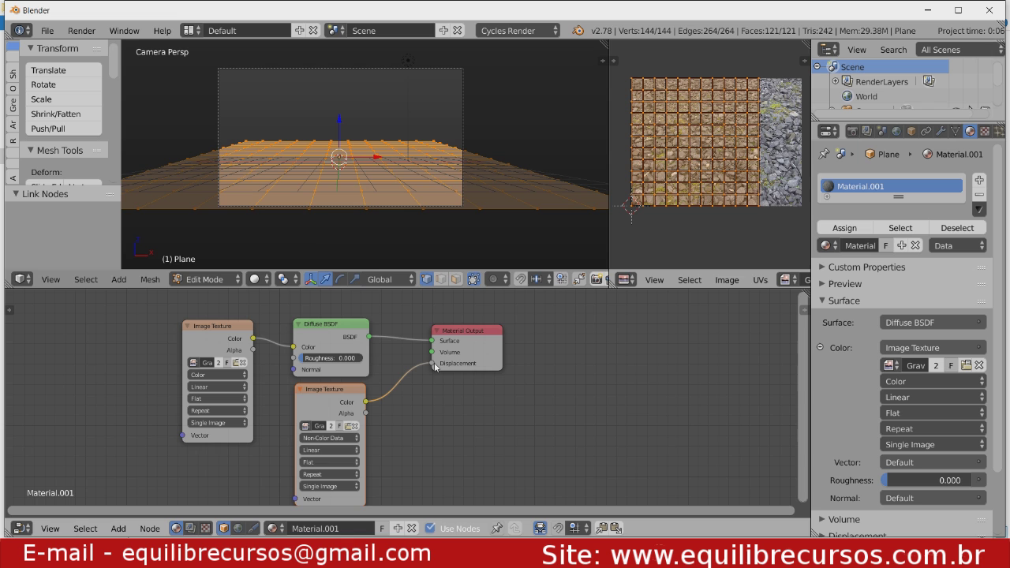
key(shift+z)
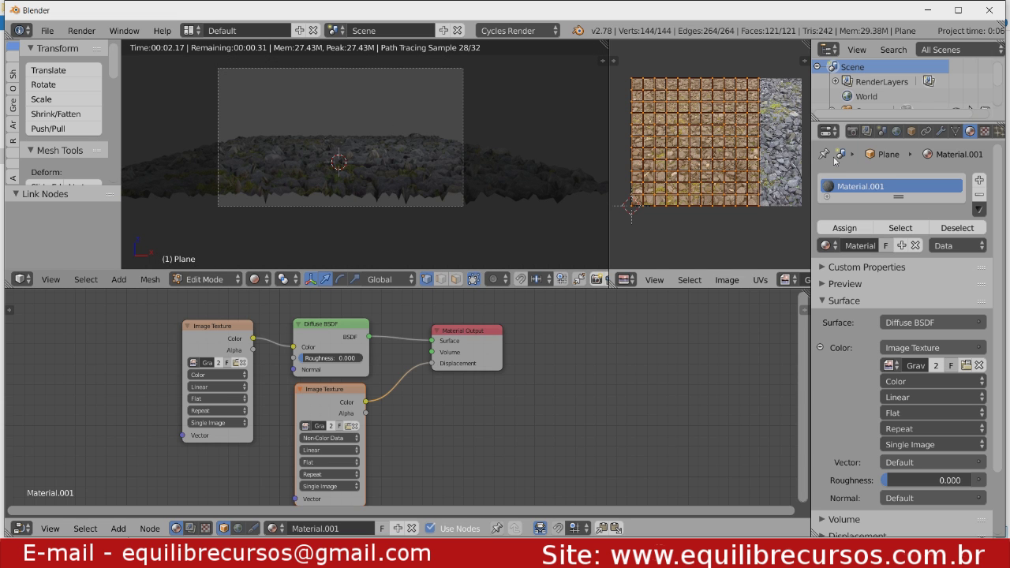
Enable the World's surface nodes and Ambient Occlusion, and raise the camera by about 0.572 along Z.
click(900, 131)
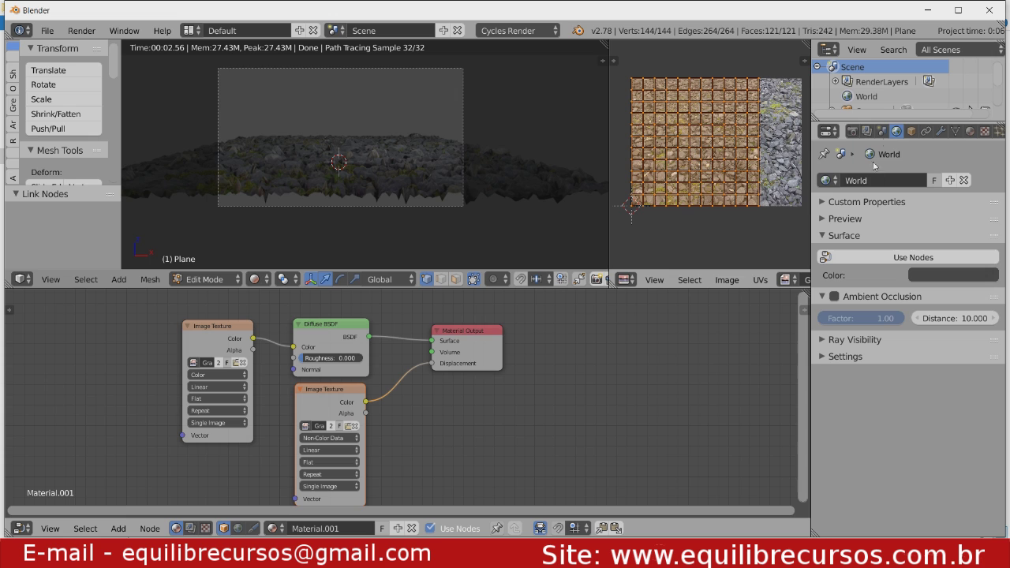
click(863, 258)
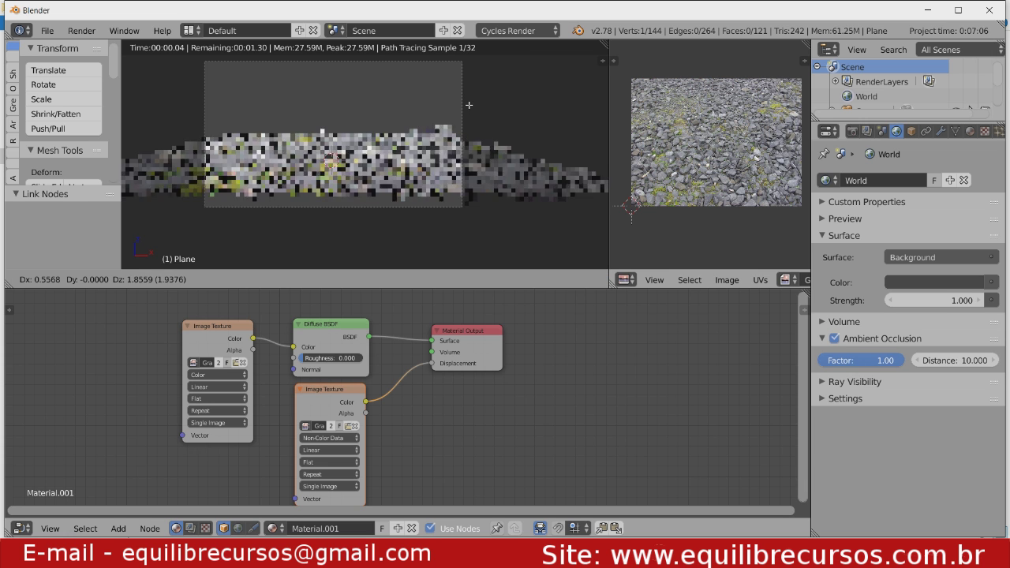
click(464, 105)
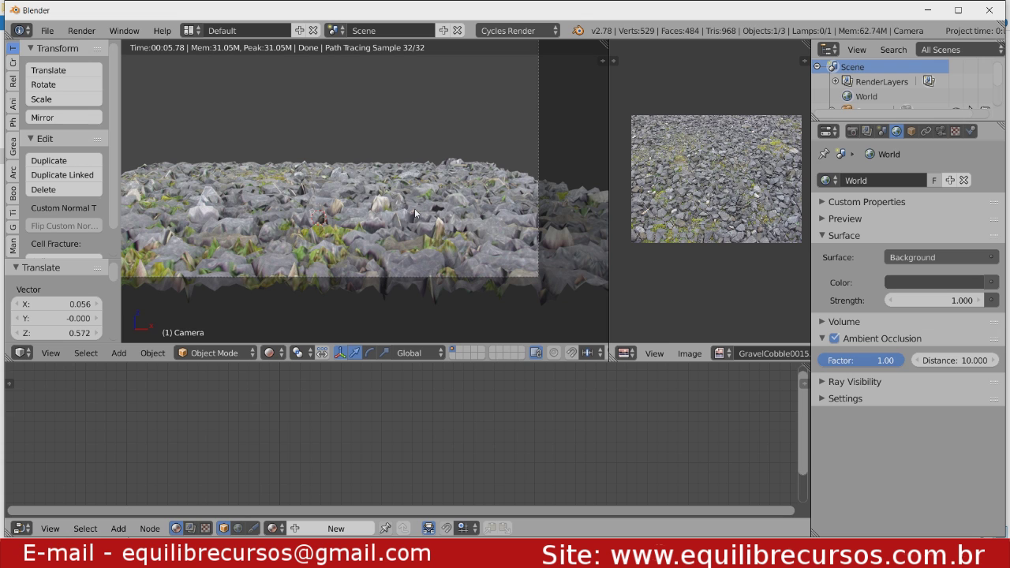
Insert a Math node set to Multiply between the plane material's second Image Texture and the Material Output's Displacement input.
right_click(433, 221)
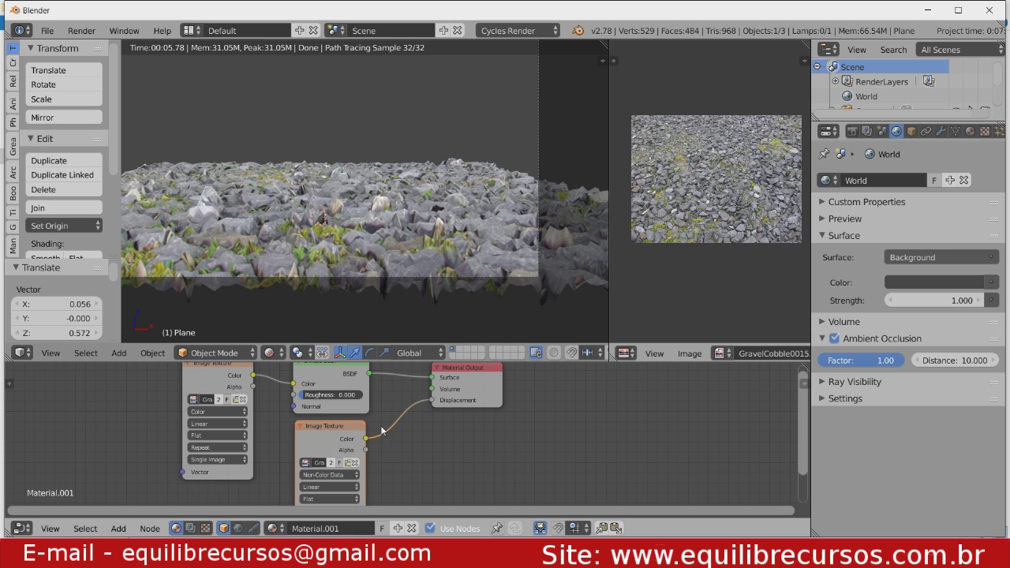
drag(493, 386, 588, 400)
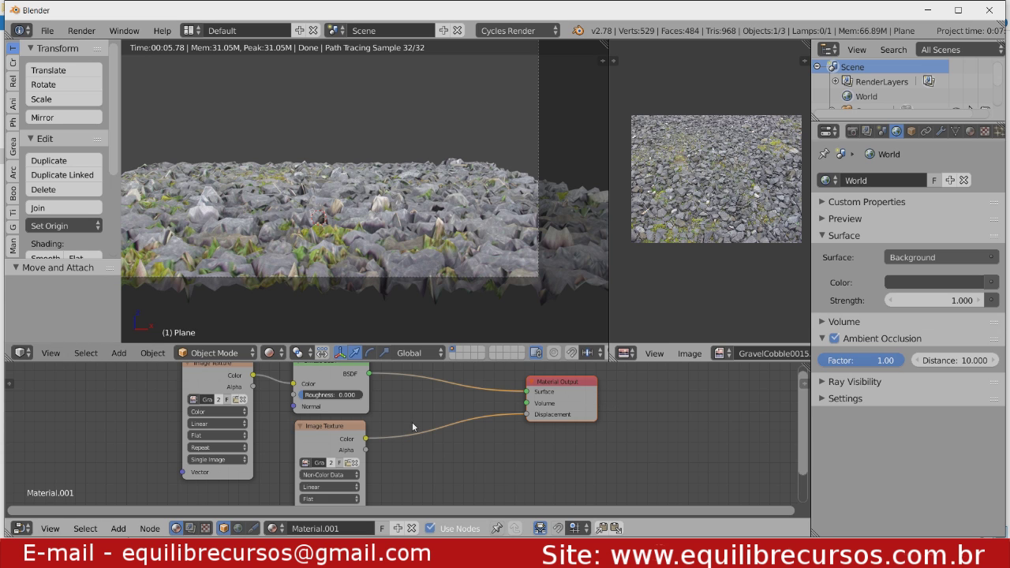
key(shift+a)
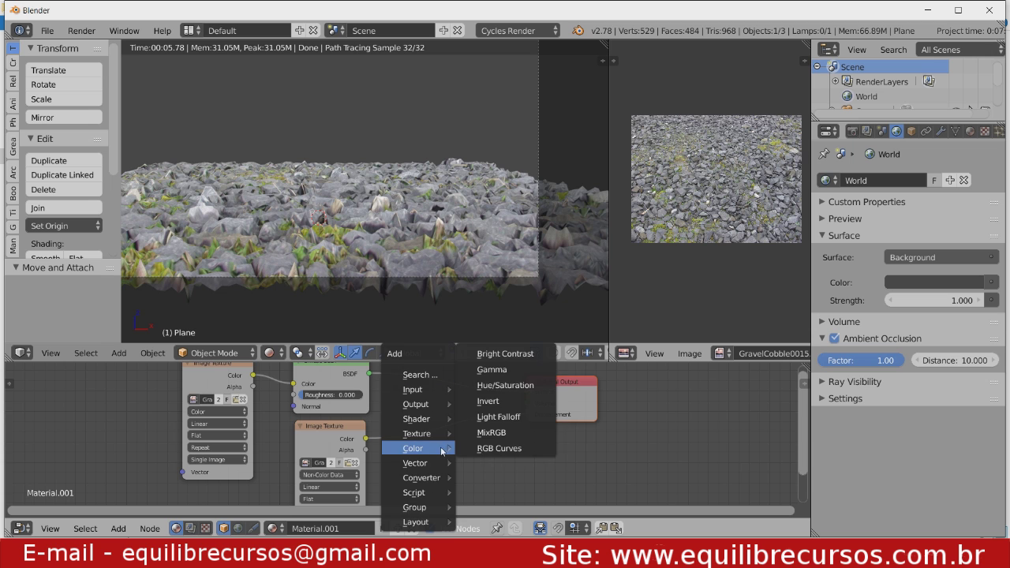
mouse_move(440, 477)
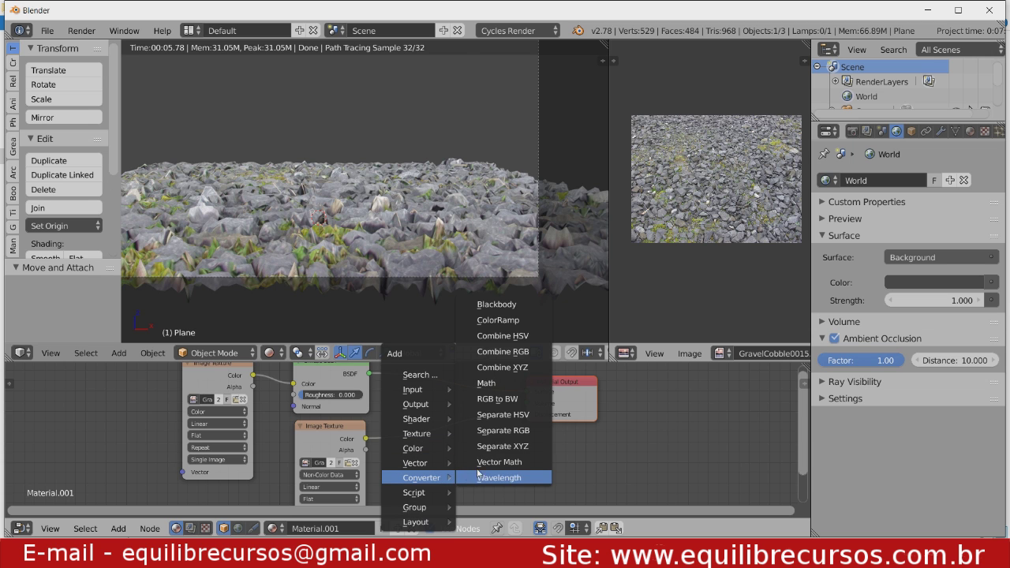
click(505, 383)
click(463, 451)
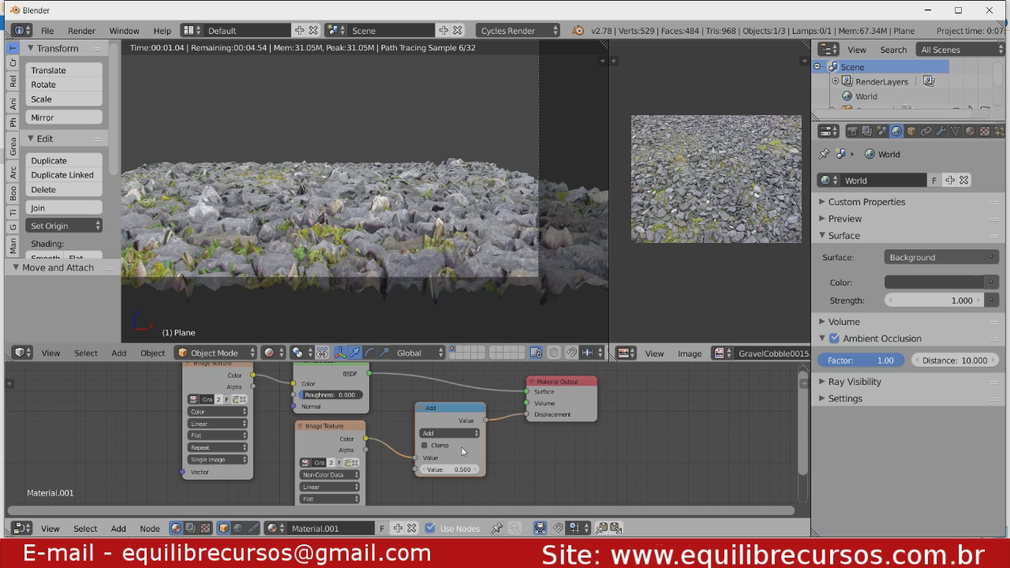
click(449, 433)
click(444, 390)
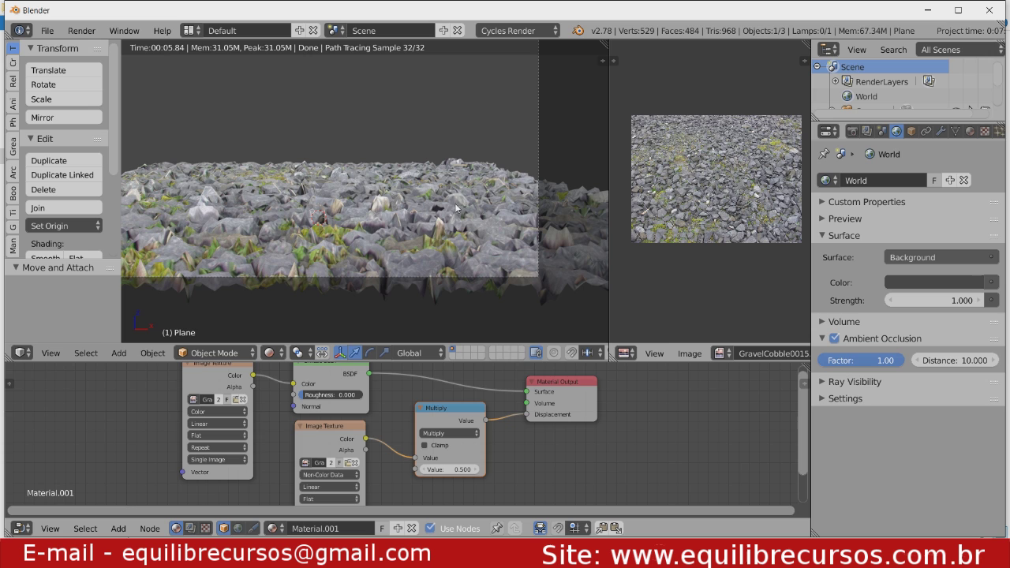
Leave the rendered preview and examine the textured plane's surface up close in an orthographic view outside the camera.
key(shift+z)
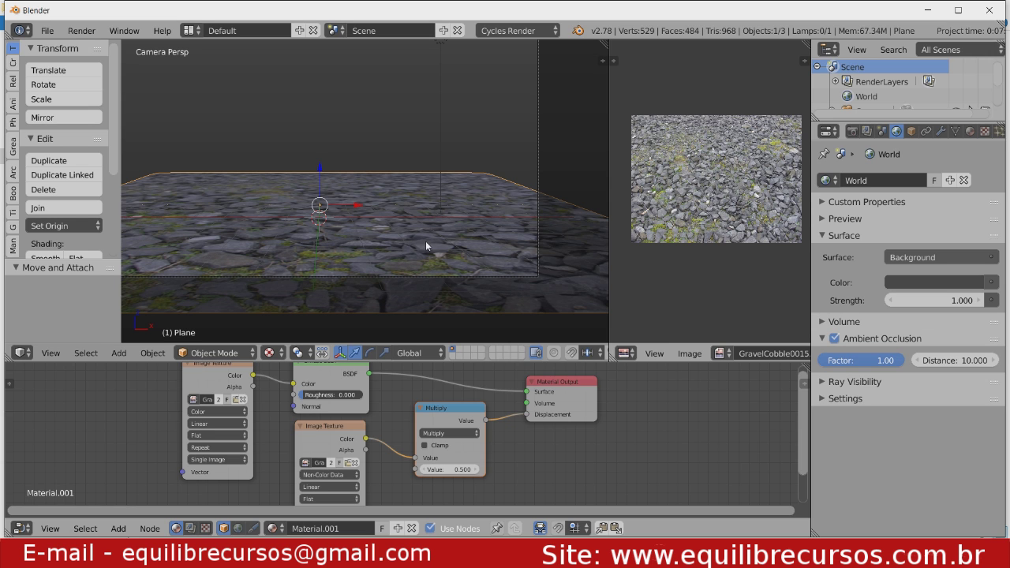
key(KP_1)
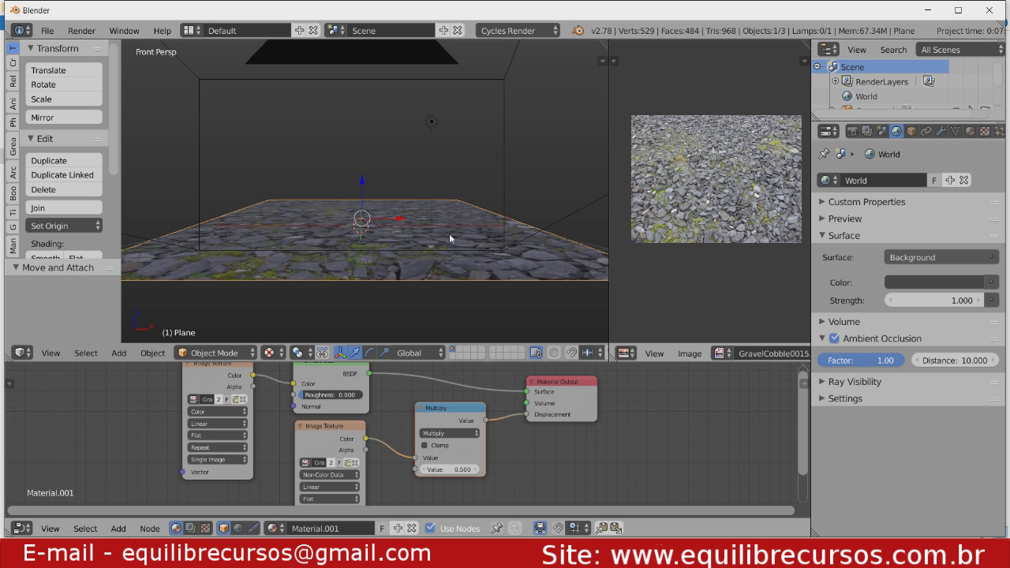
key(KP_5)
key(KP_5)
key(KP_5)
middle_drag(461, 233, 489, 236)
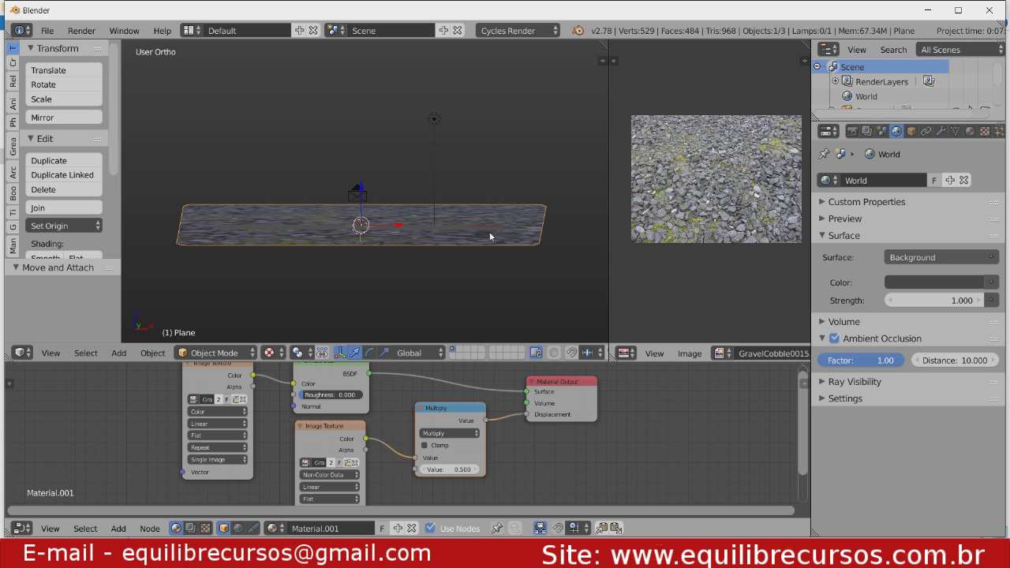
ctrl+middle_drag(469, 280, 468, 254)
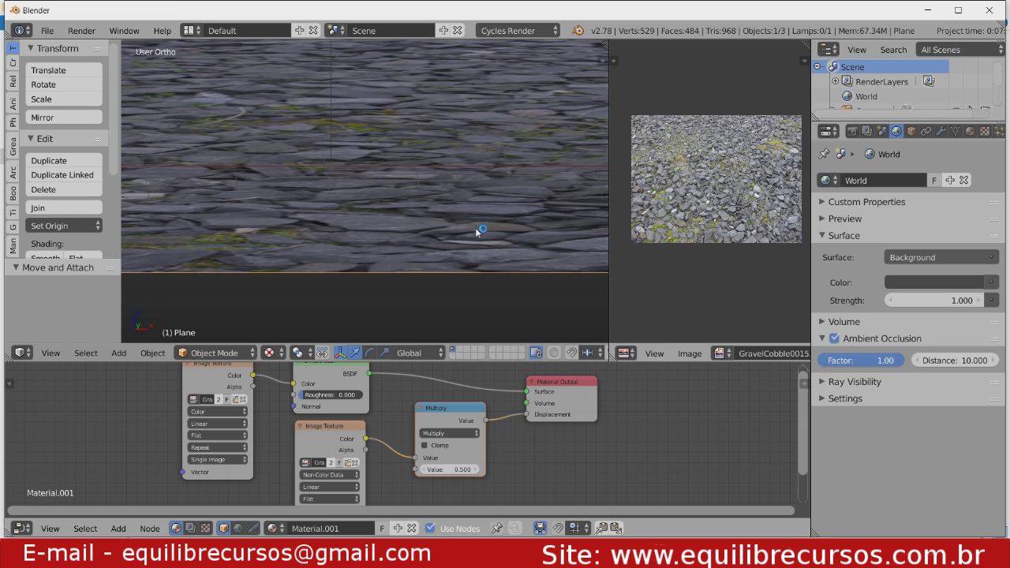
Return to the camera view and preview the displaced gravel plane with rendered shading.
middle_drag(444, 212, 483, 194)
key(KP_0)
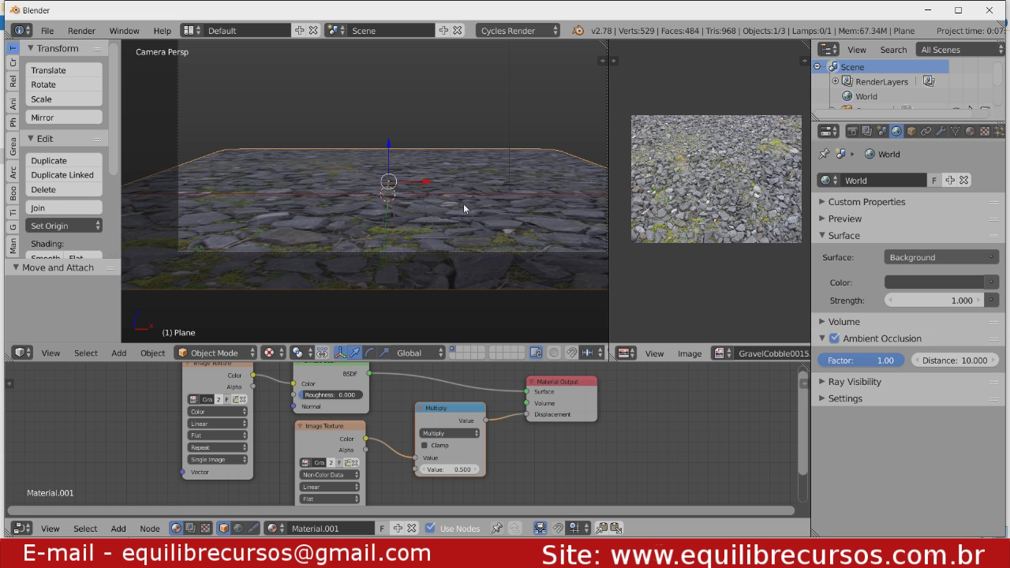
key(shift+z)
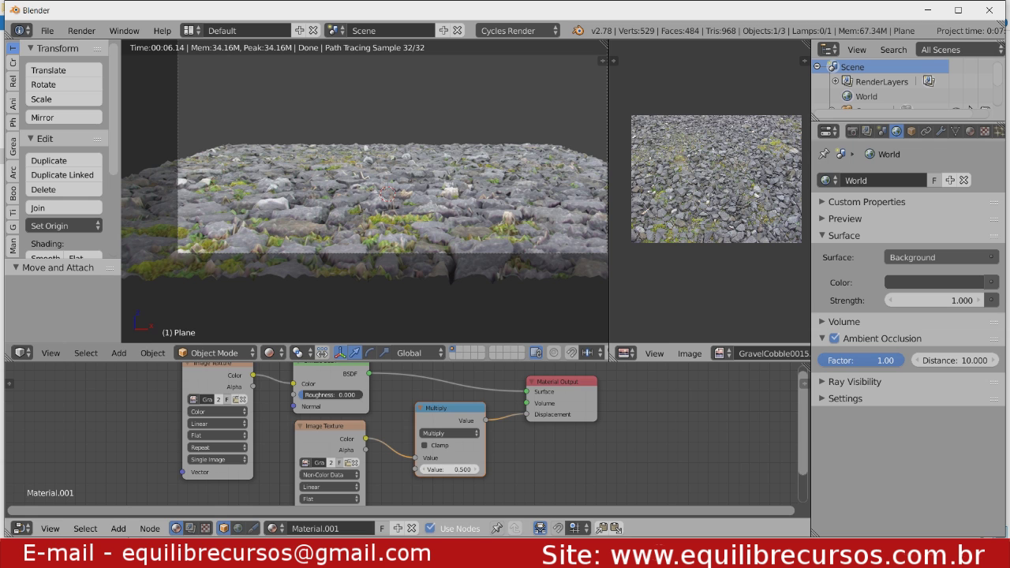
Set the Multiply node's second value to 0.2 and refresh the plane's displacement in the rendered preview.
click(452, 469)
key(BackSpace)
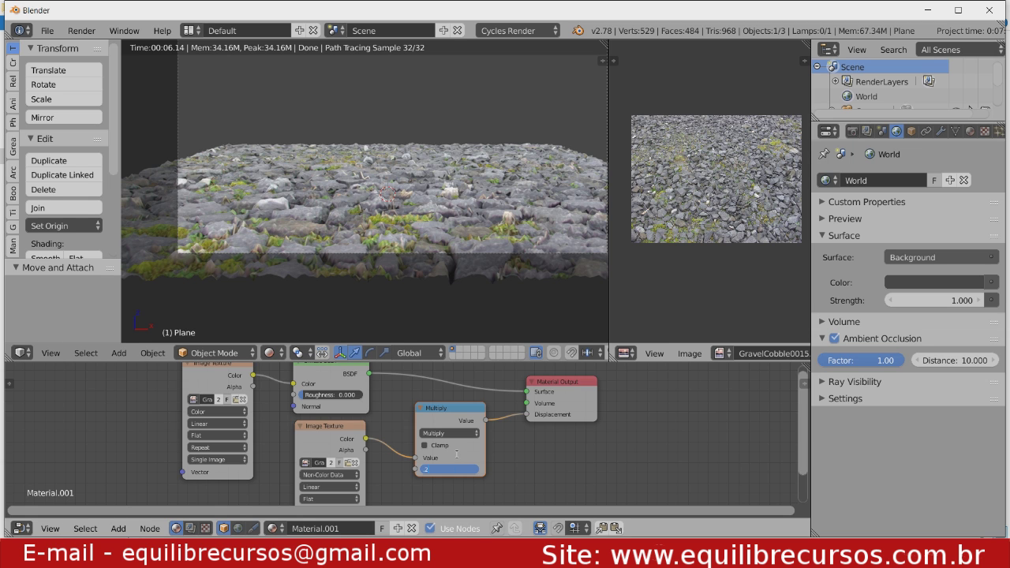
text(.2)
key(Return)
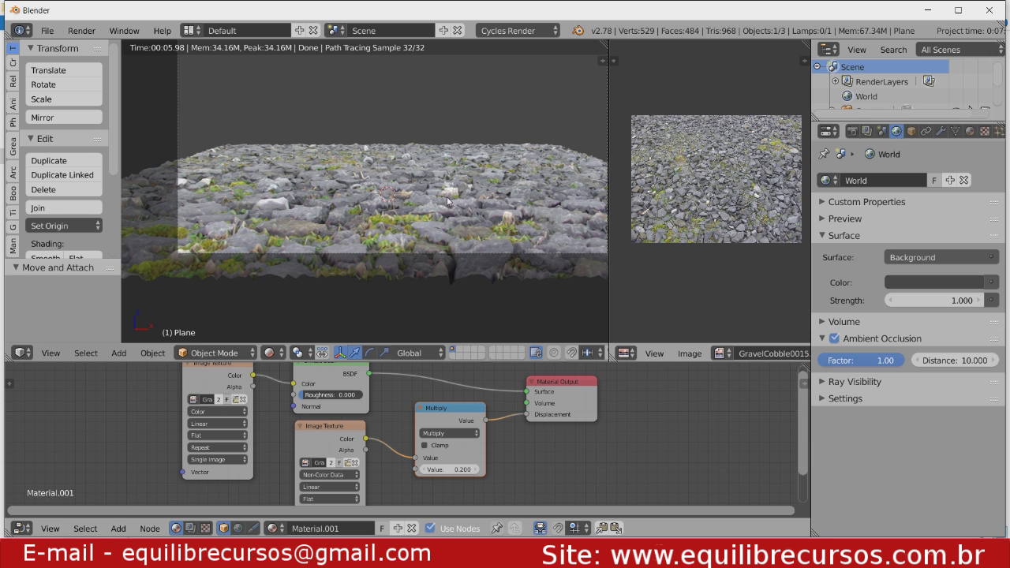
key(Tab)
key(Tab)
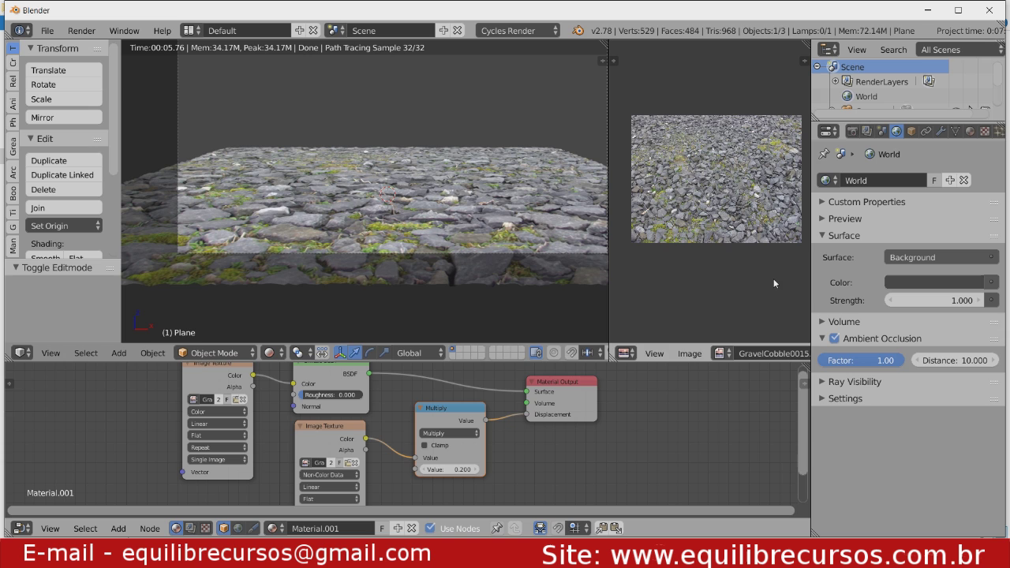
Assign a Sky Texture to the World background's color.
click(971, 134)
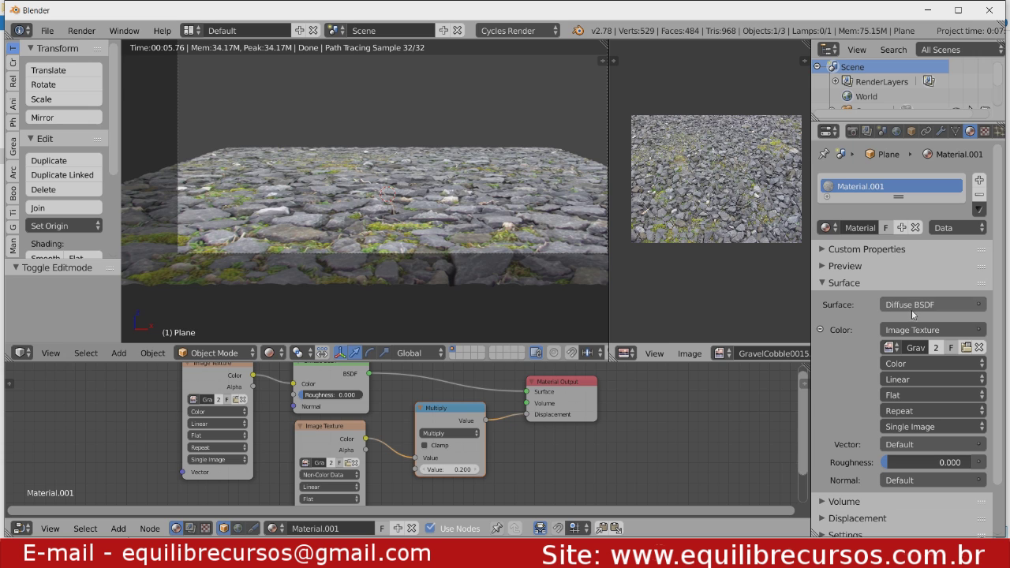
click(896, 134)
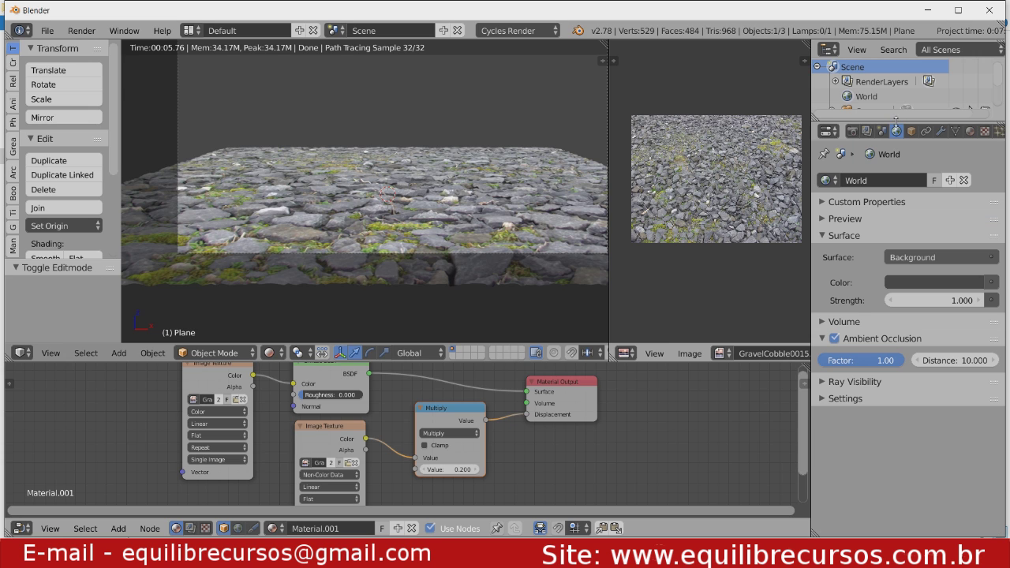
click(991, 284)
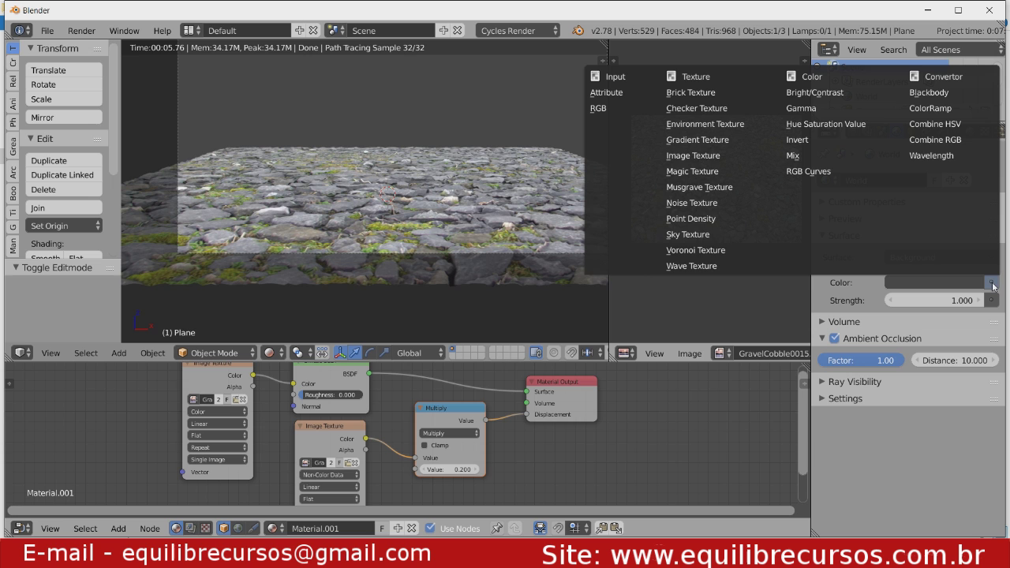
click(704, 236)
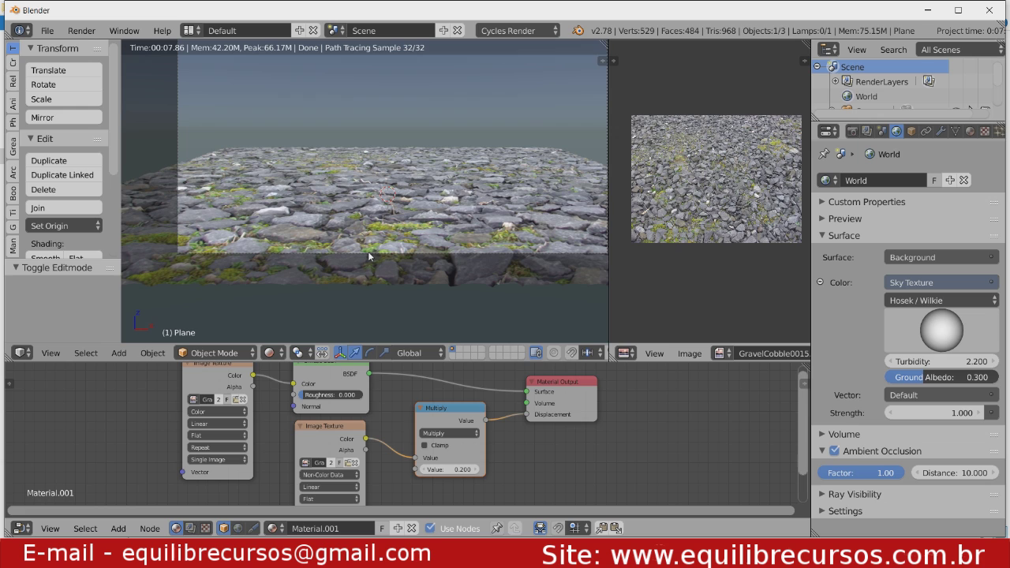
Set the Multiply node's second value to 0.4 to strengthen the plane's displacement.
click(459, 470)
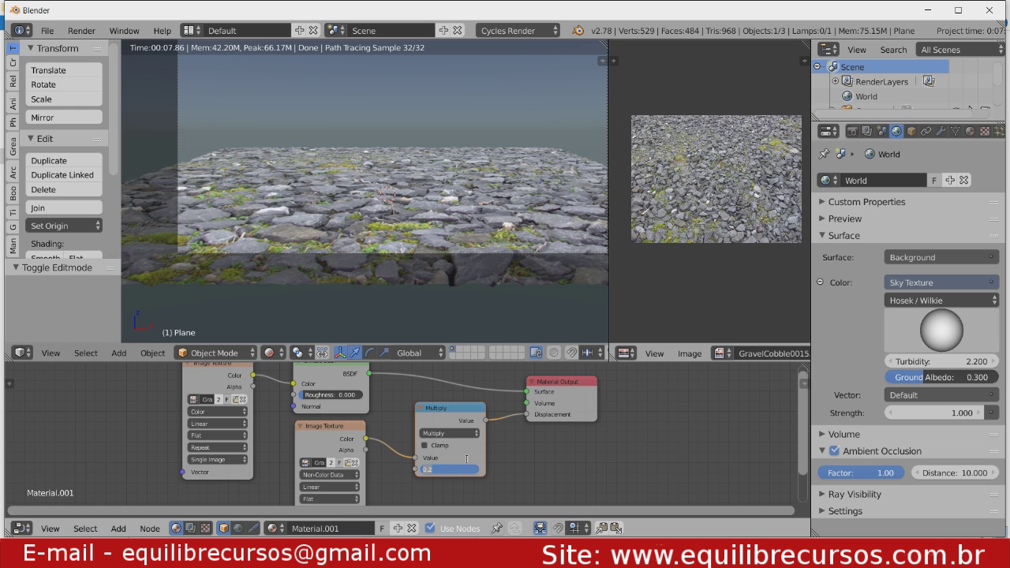
key(BackSpace)
key(Return)
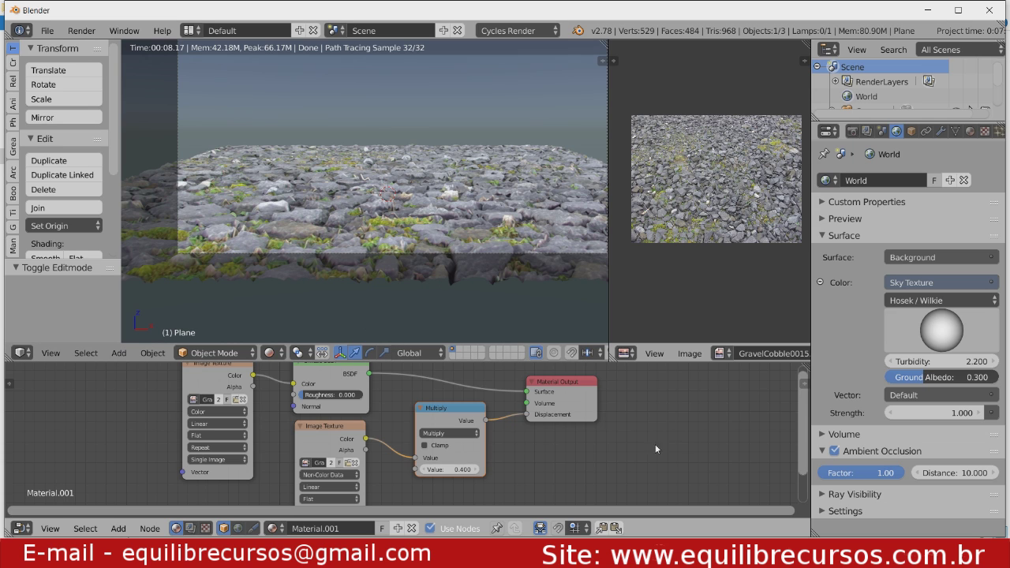
On the empty second layer, add a UV sphere in solid shading and raise it by 1 along Z.
click(460, 349)
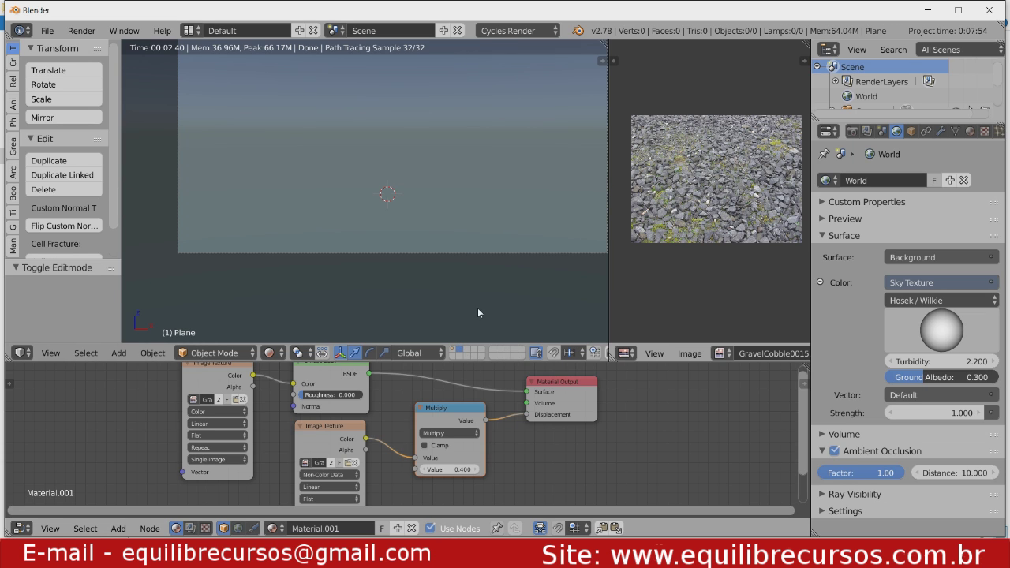
key(z)
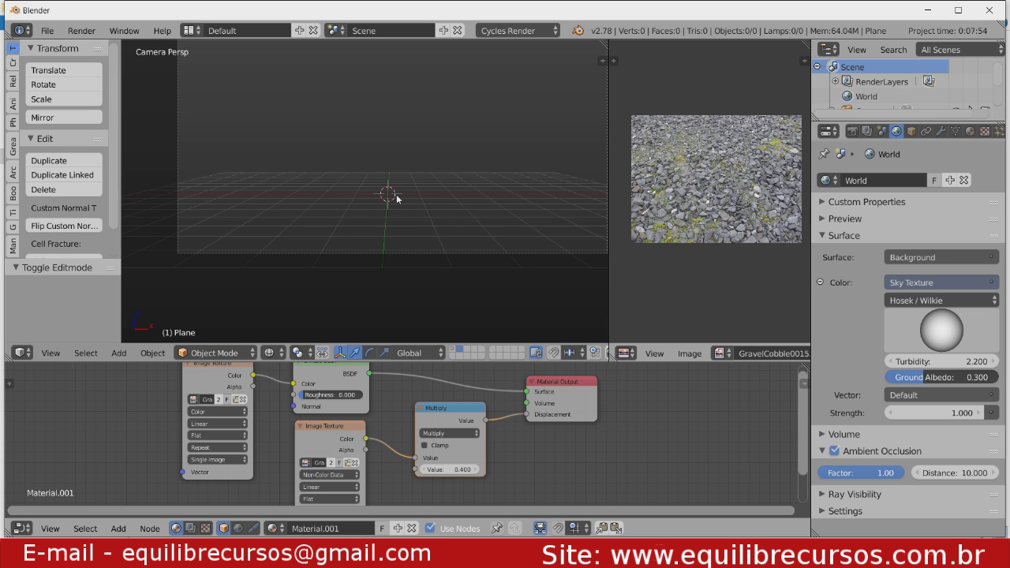
key(shift+a)
mouse_move(401, 198)
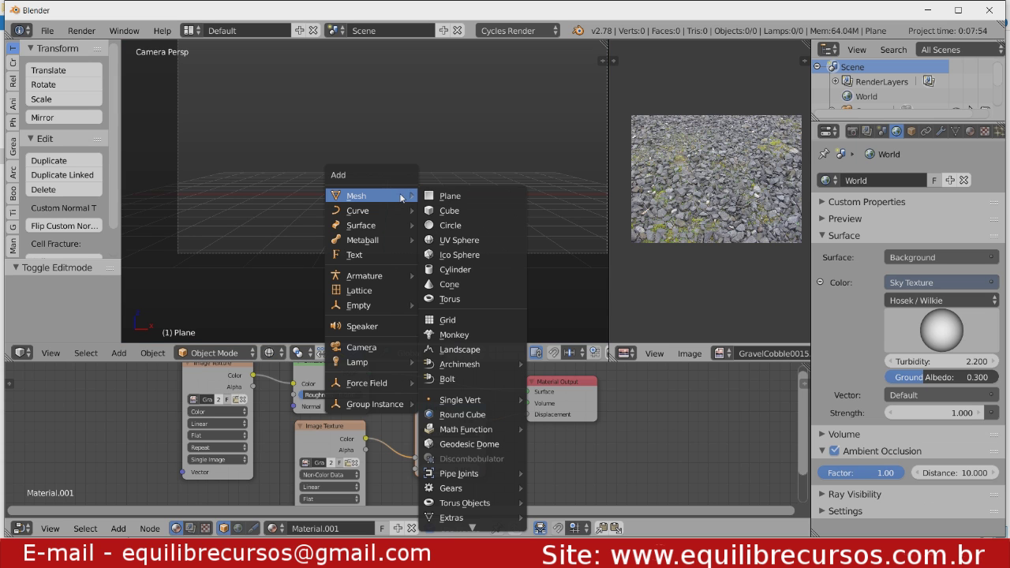
click(457, 240)
key(z)
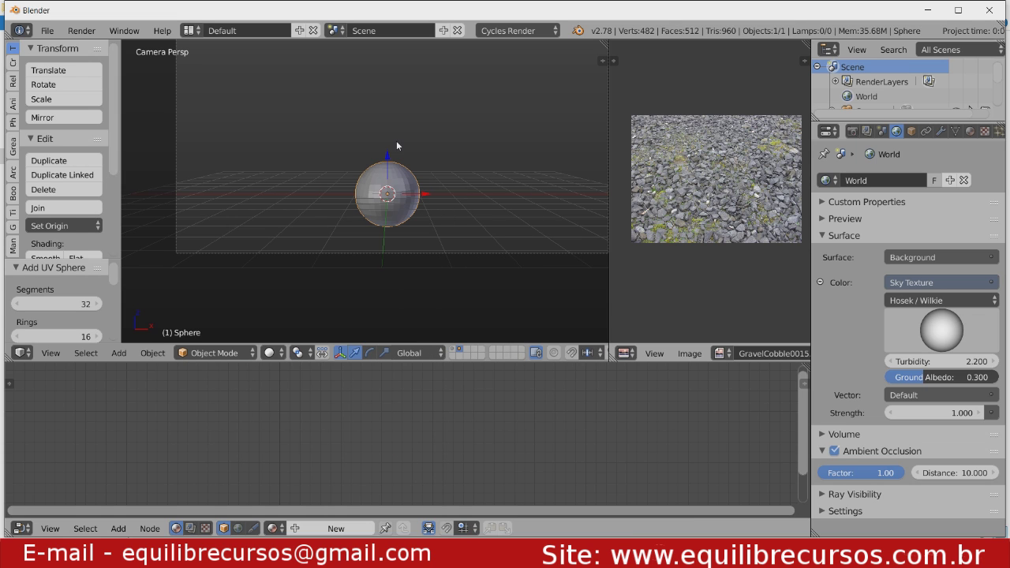
key(g)
key(z)
key(1)
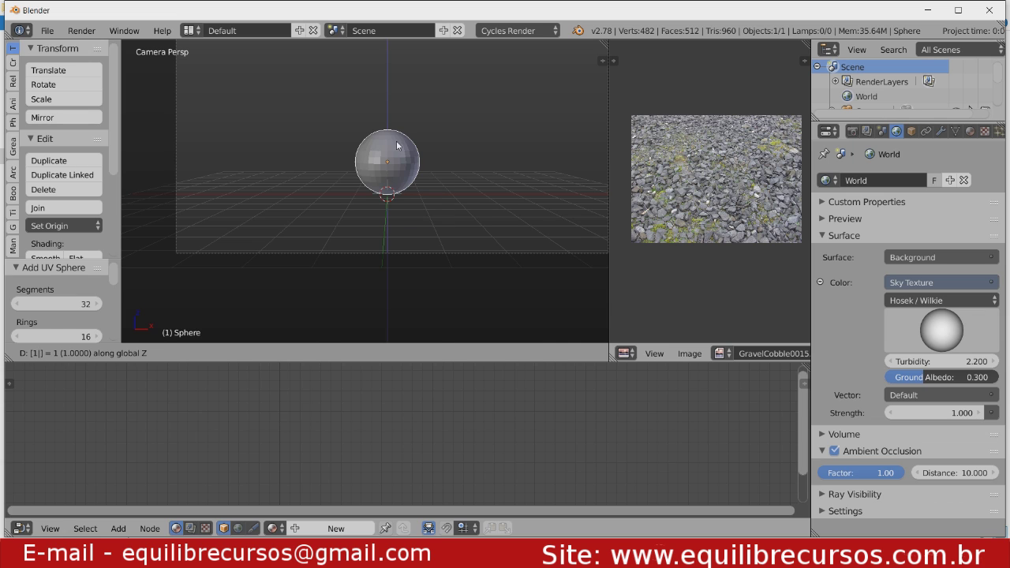
key(Return)
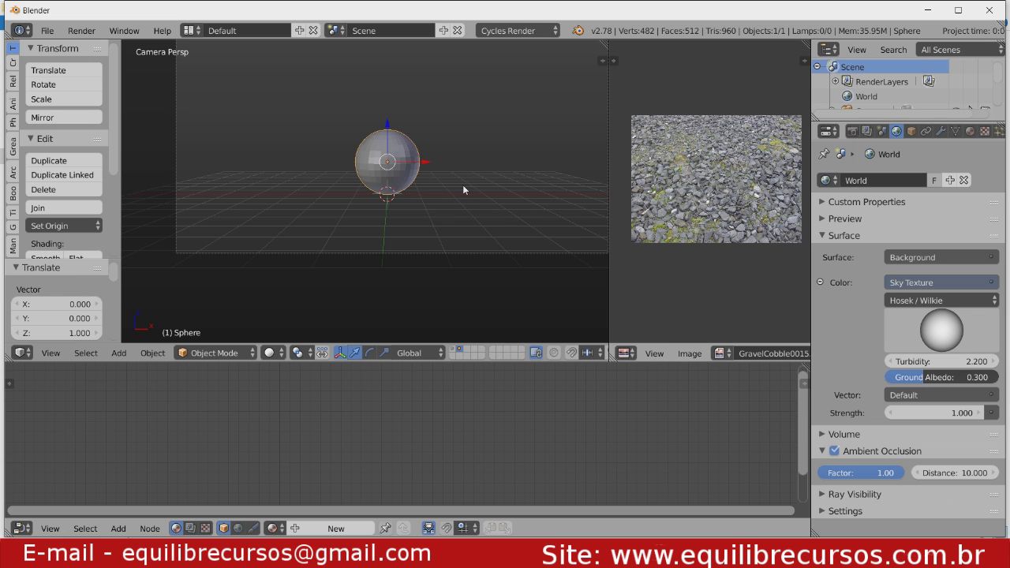
Move the camera from the first layer to the second layer and display the second layer.
shift+middle_drag(495, 207, 468, 222)
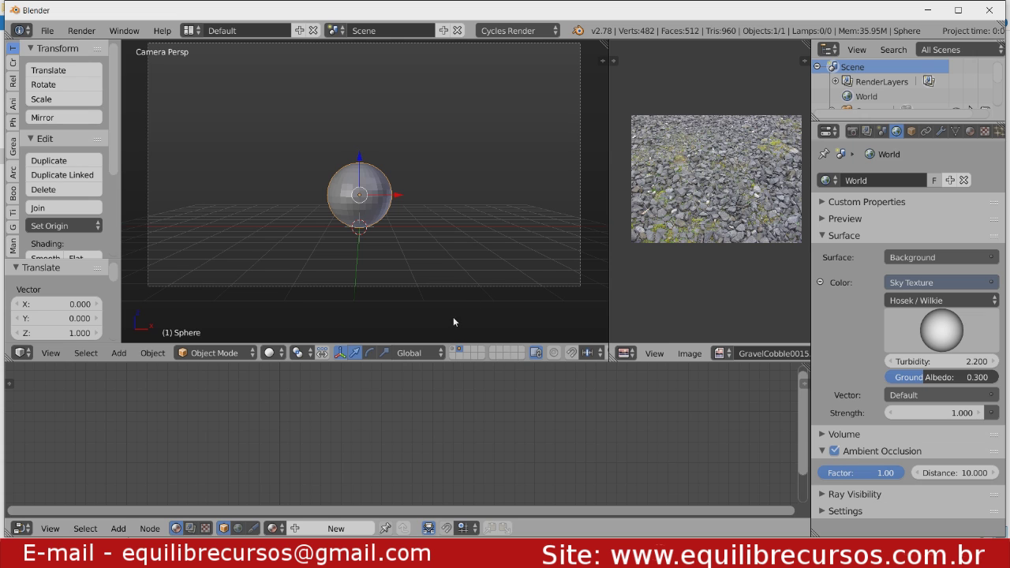
click(453, 349)
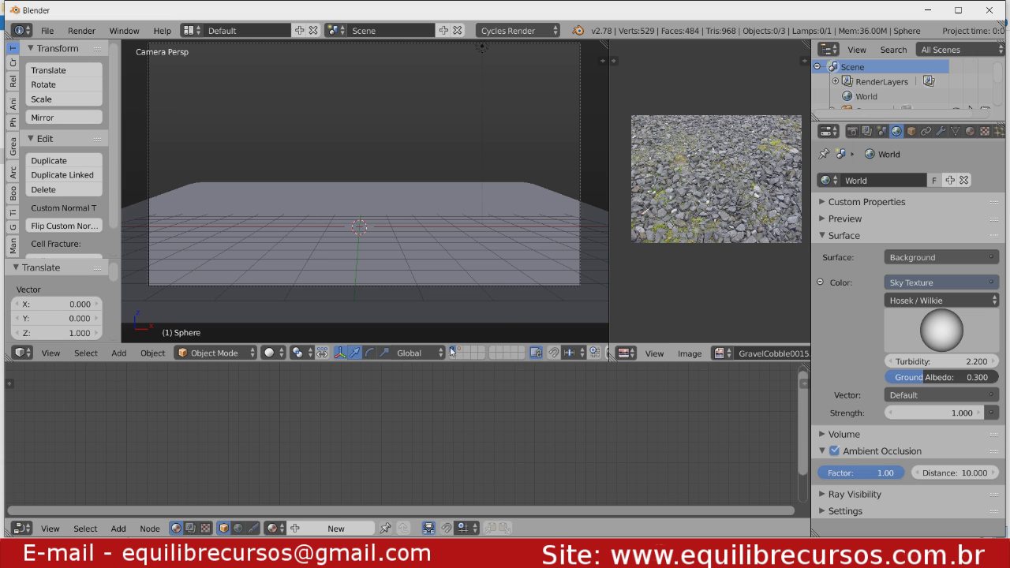
right_click(580, 181)
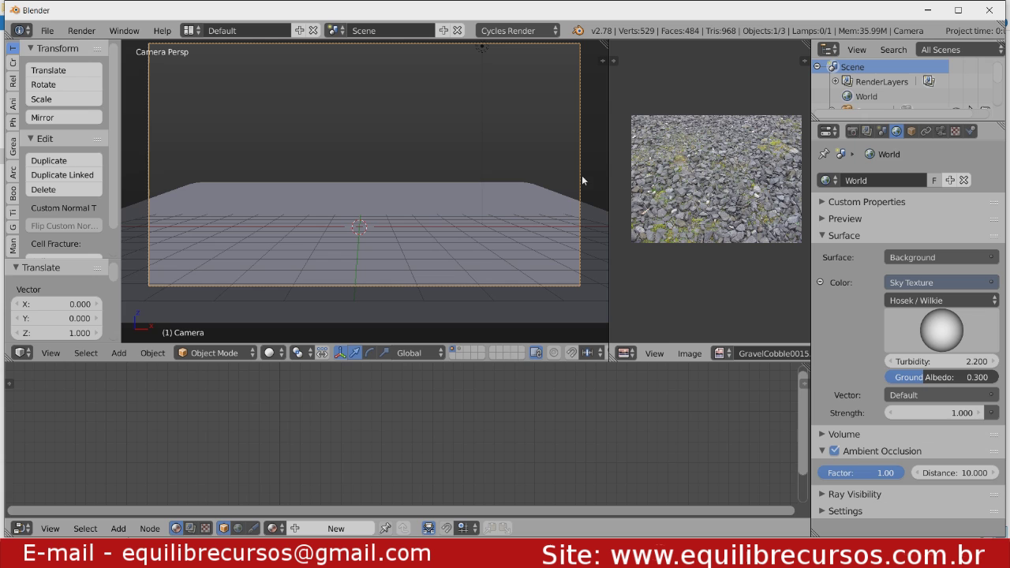
key(m)
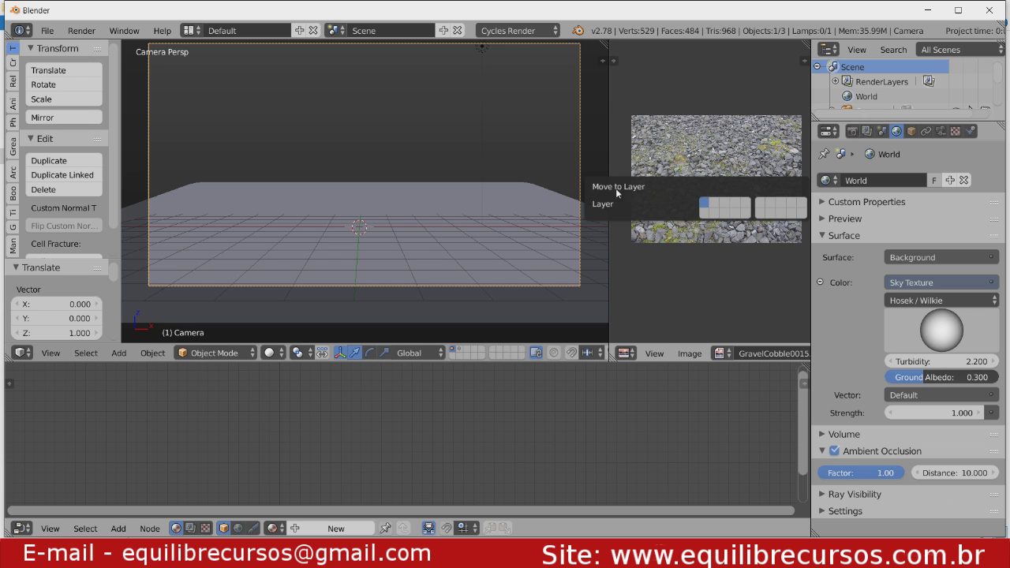
click(713, 203)
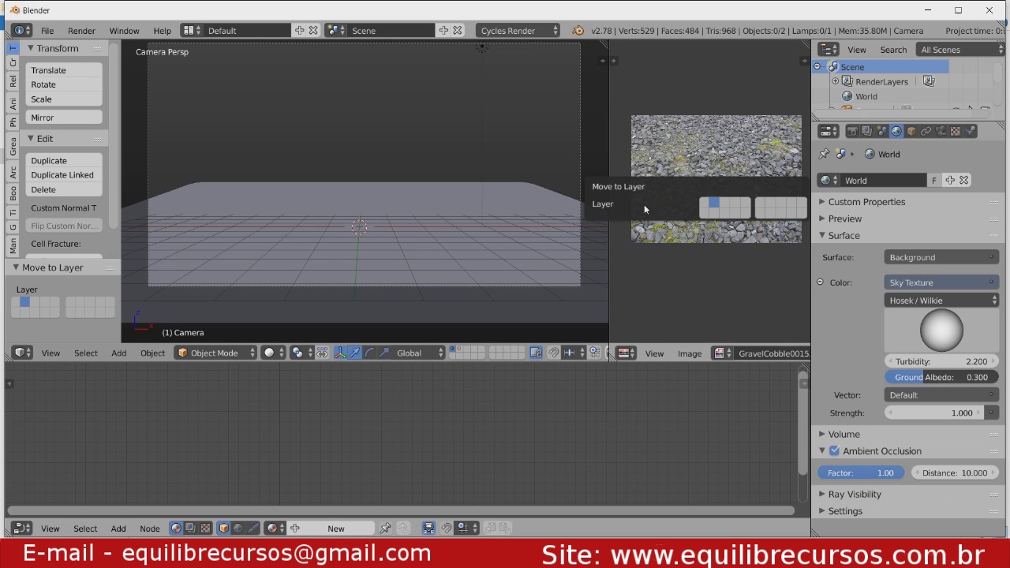
click(460, 352)
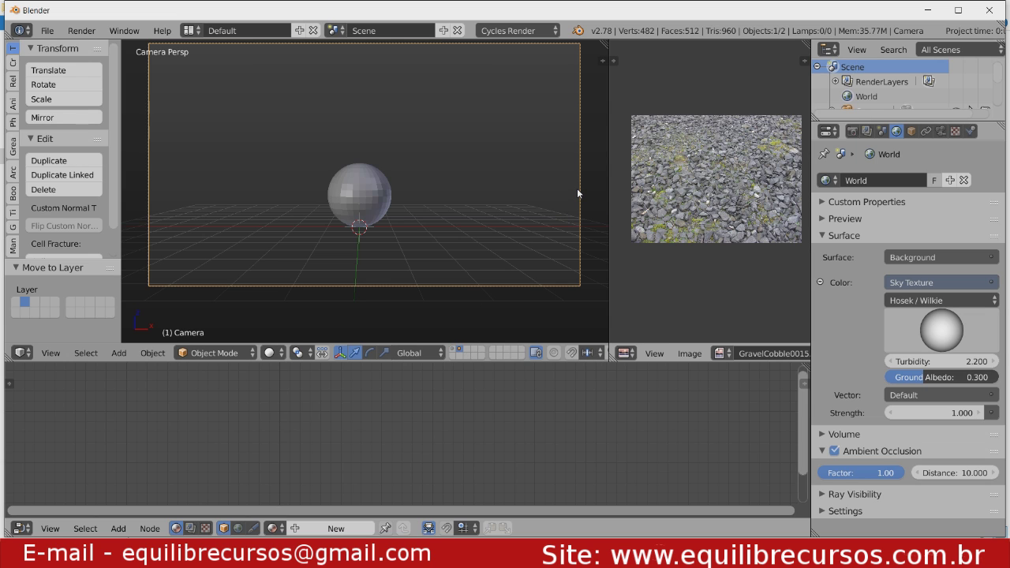
Fly the camera closer to the sphere so that it fills most of the frame's height.
key(shift+f)
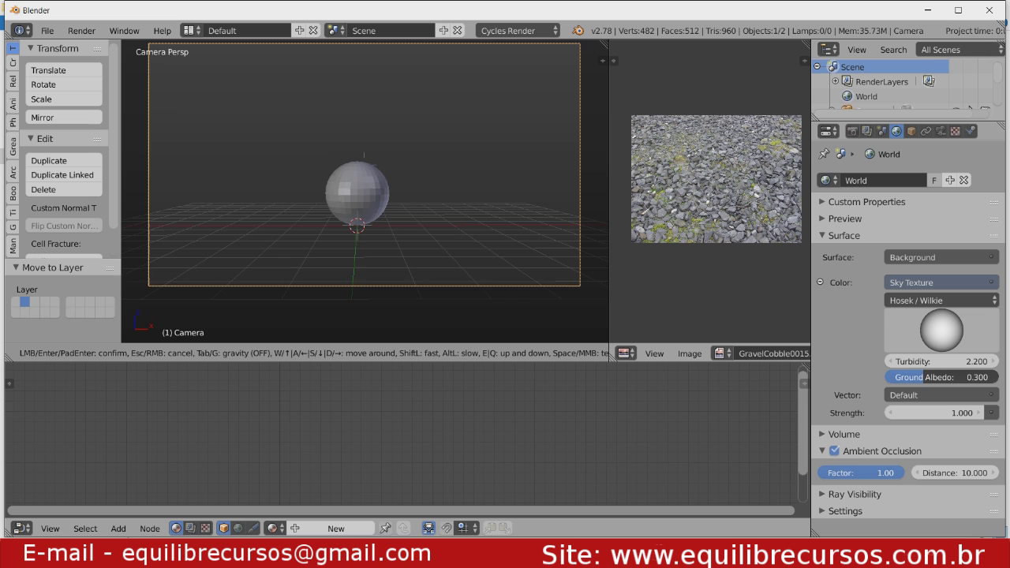
key(w)
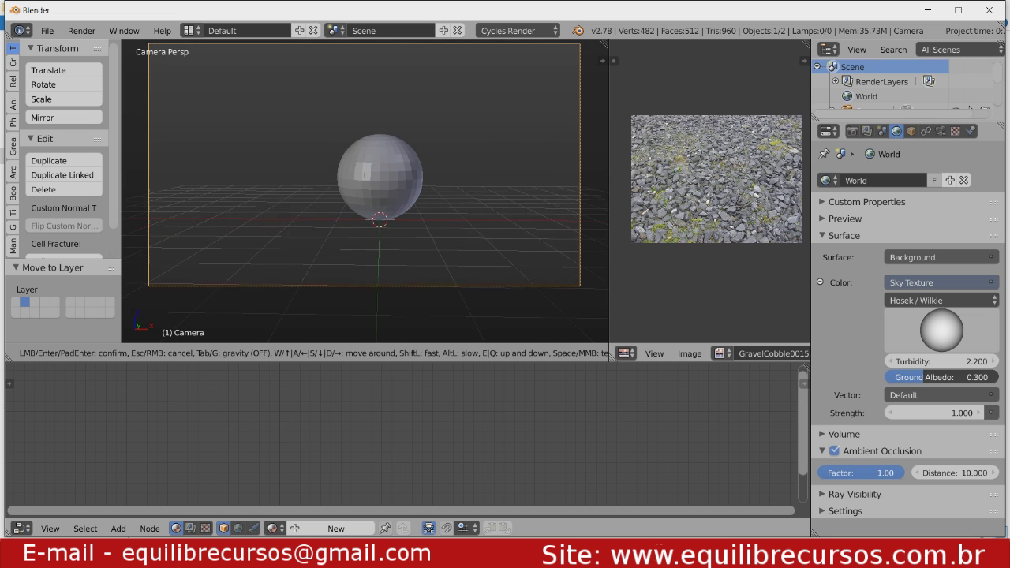
click(349, 189)
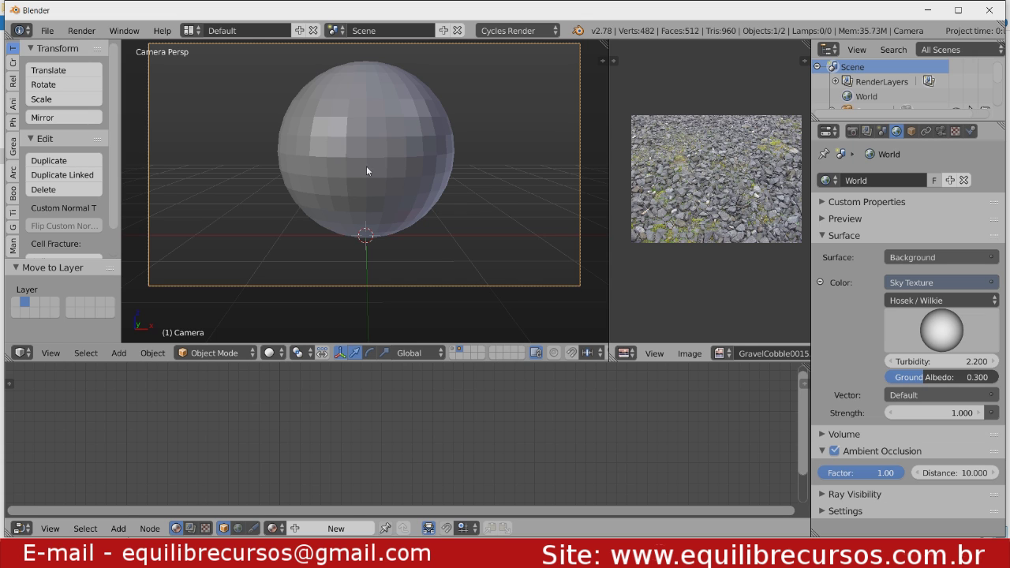
Delete the UV sphere and add a Round Cube mesh in its place.
right_click(366, 168)
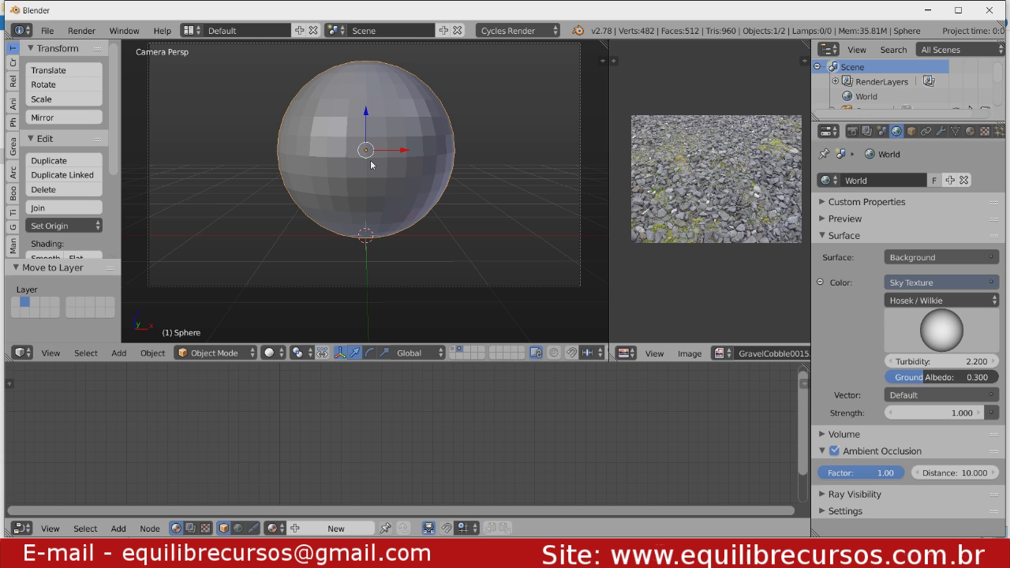
key(x)
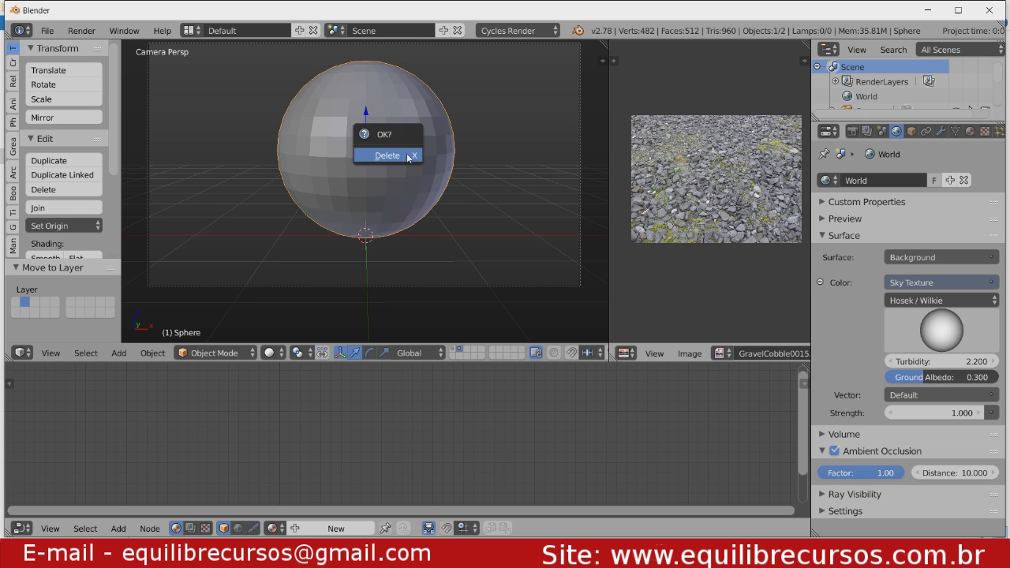
click(409, 158)
key(shift+a)
mouse_move(403, 147)
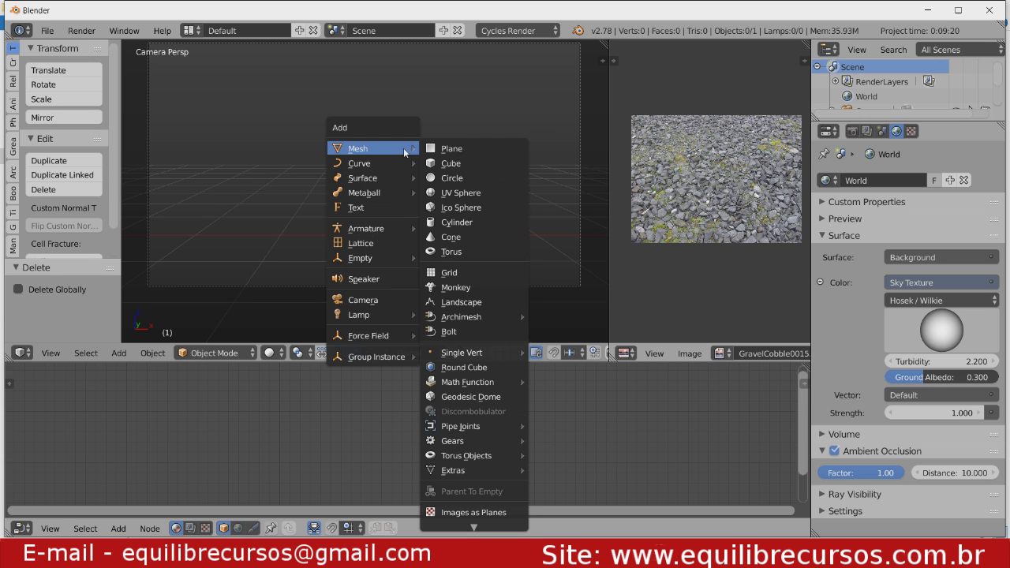
click(469, 368)
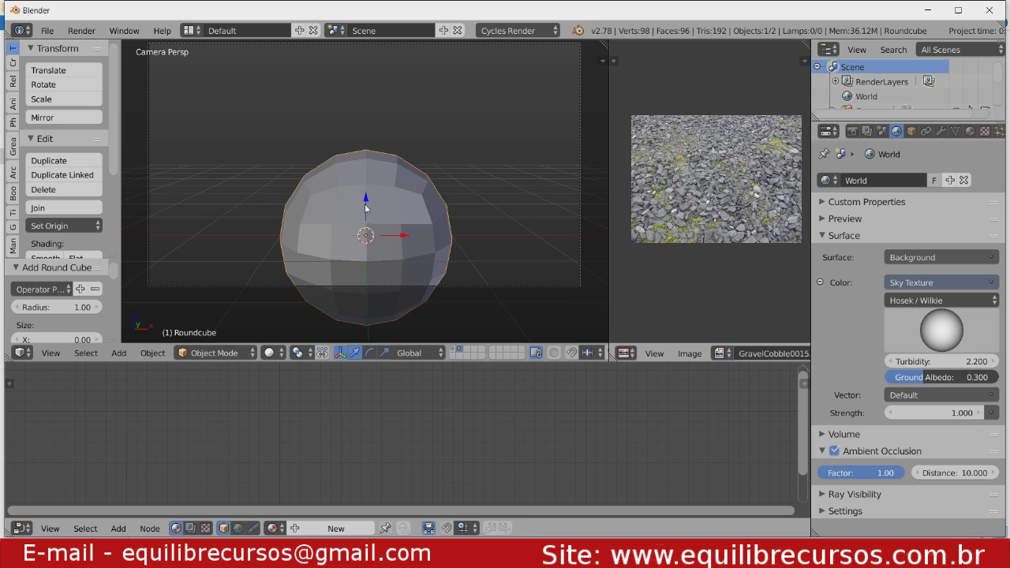
Raise the Round Cube by 1 along Z and apply smooth shading to it.
key(g)
key(x)
key(1)
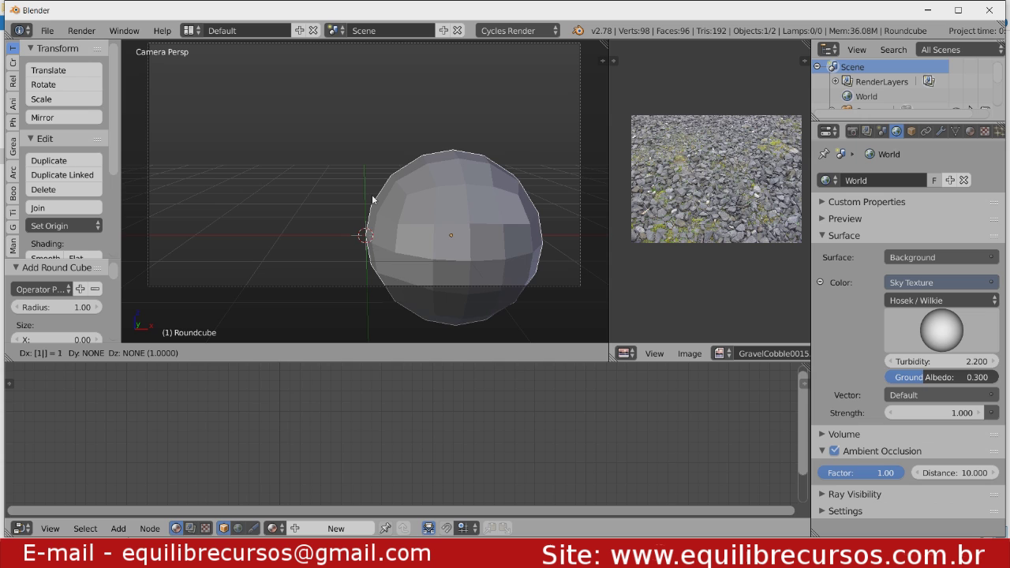
key(z)
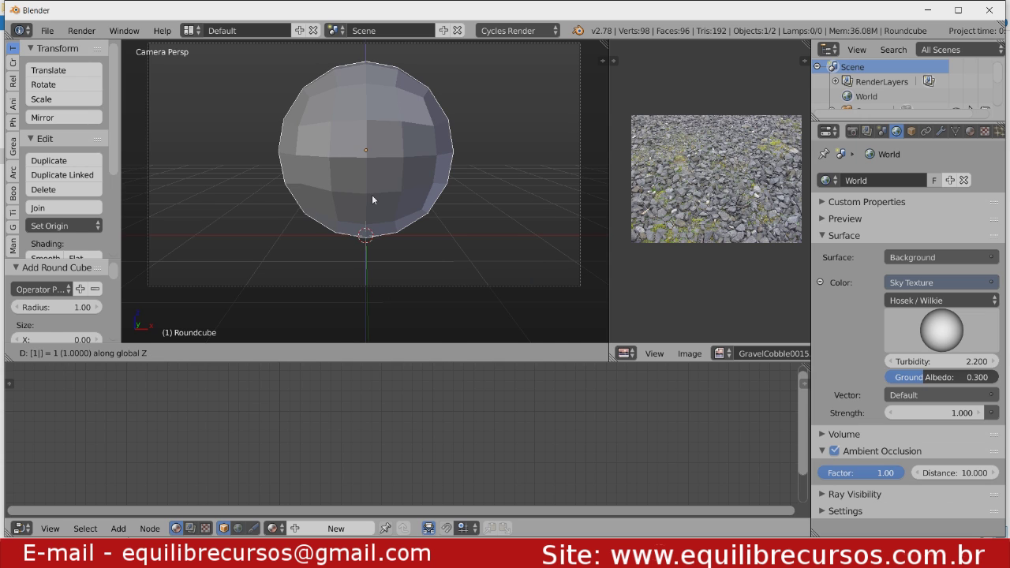
key(Return)
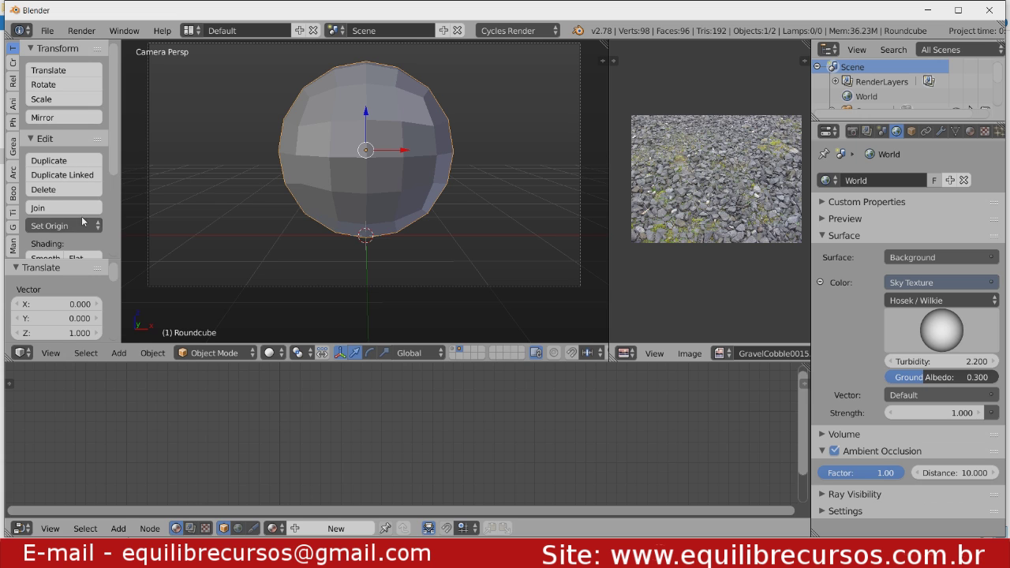
drag(114, 169, 111, 215)
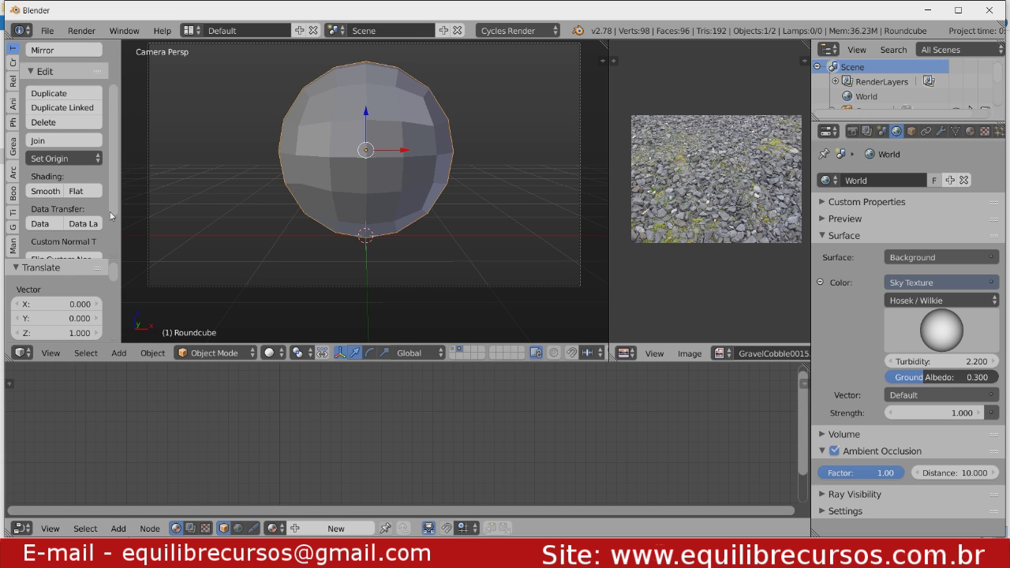
click(45, 191)
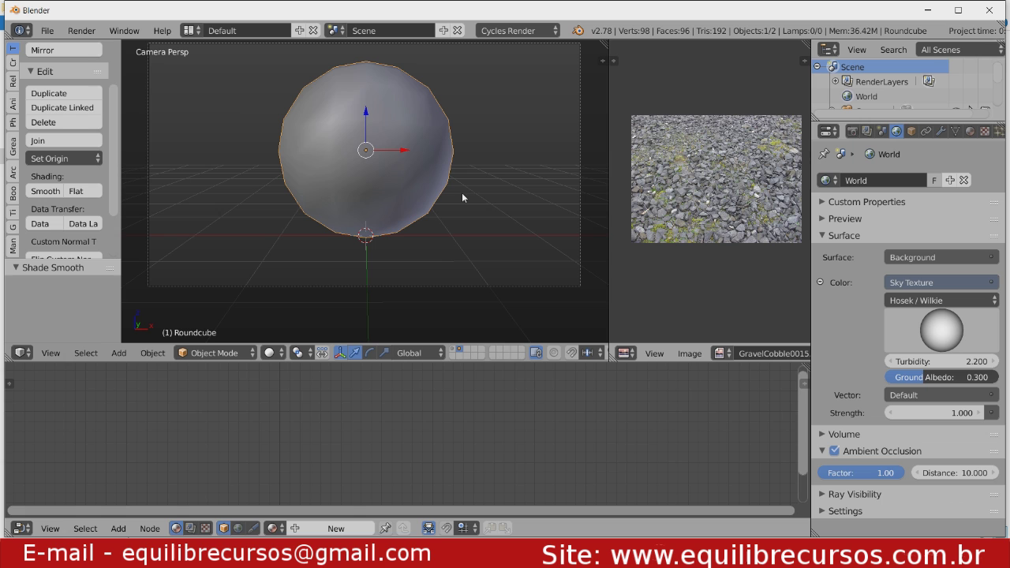
Merge the image editor area into the 3D viewport and bring up the scene's render settings with the feature set.
drag(605, 43, 665, 50)
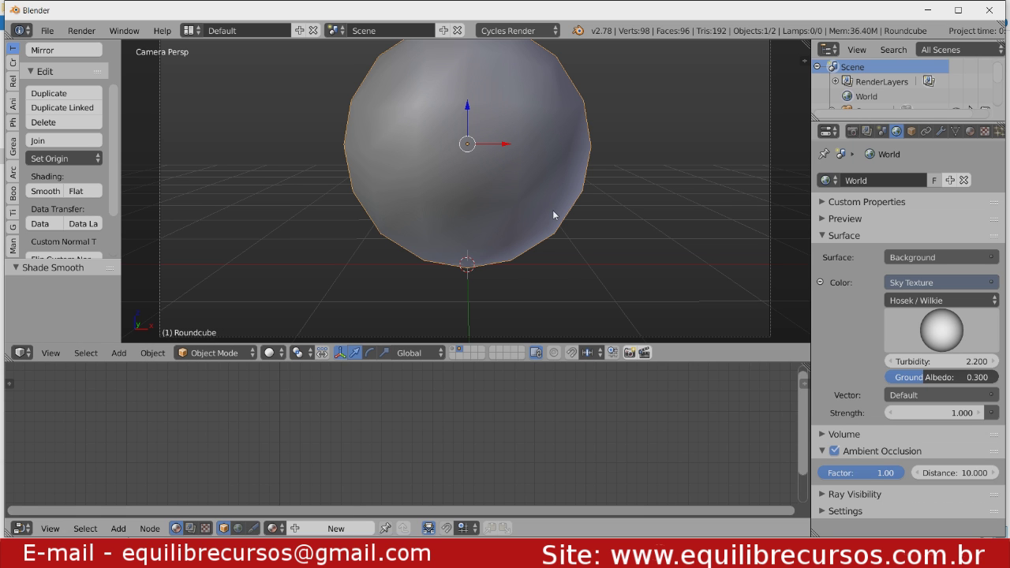
shift+middle_drag(700, 212, 688, 243)
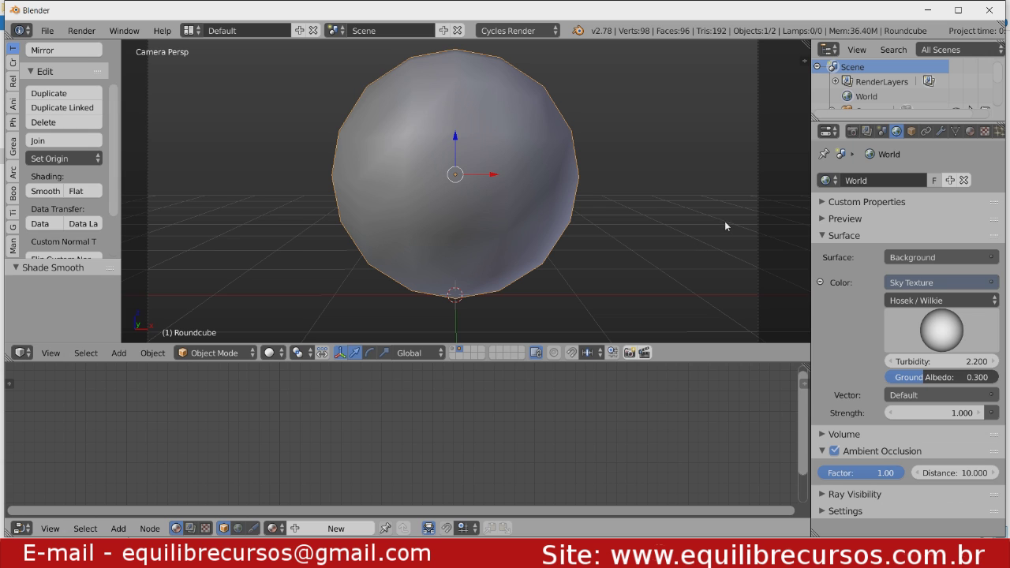
click(852, 131)
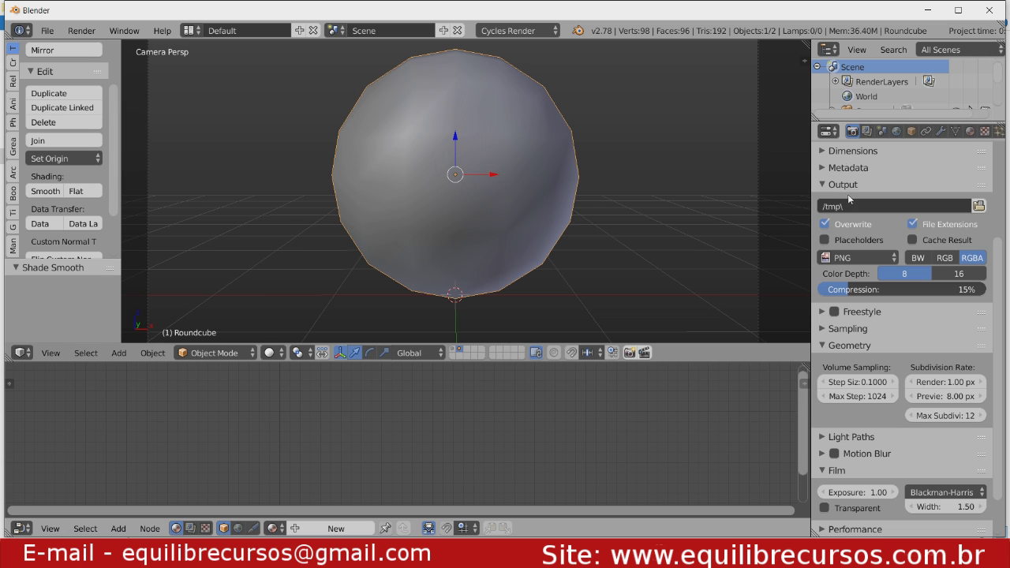
drag(996, 260, 1003, 162)
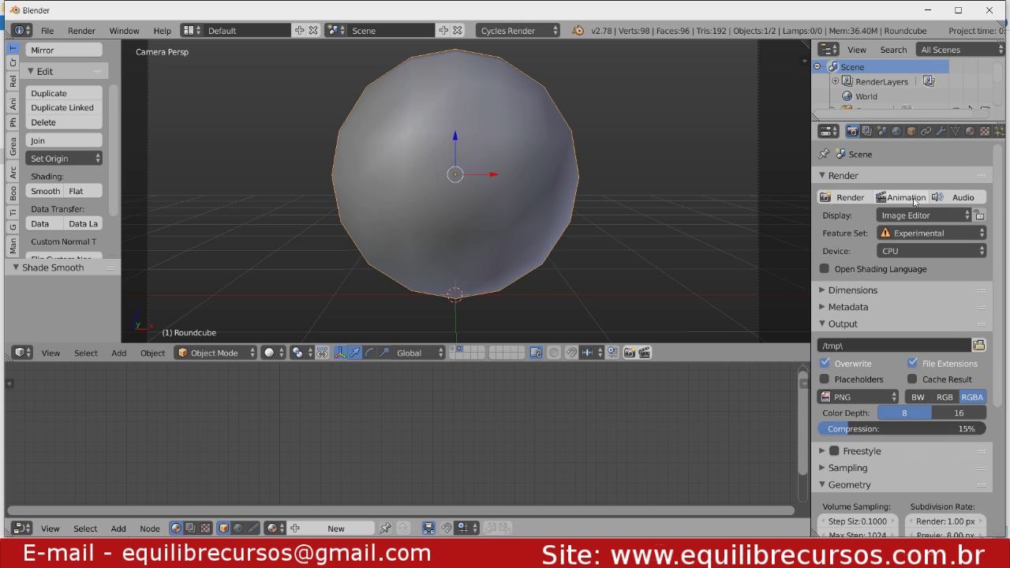
Add a Subdivision Surface modifier to the Round Cube and enable its Adaptive option.
click(941, 133)
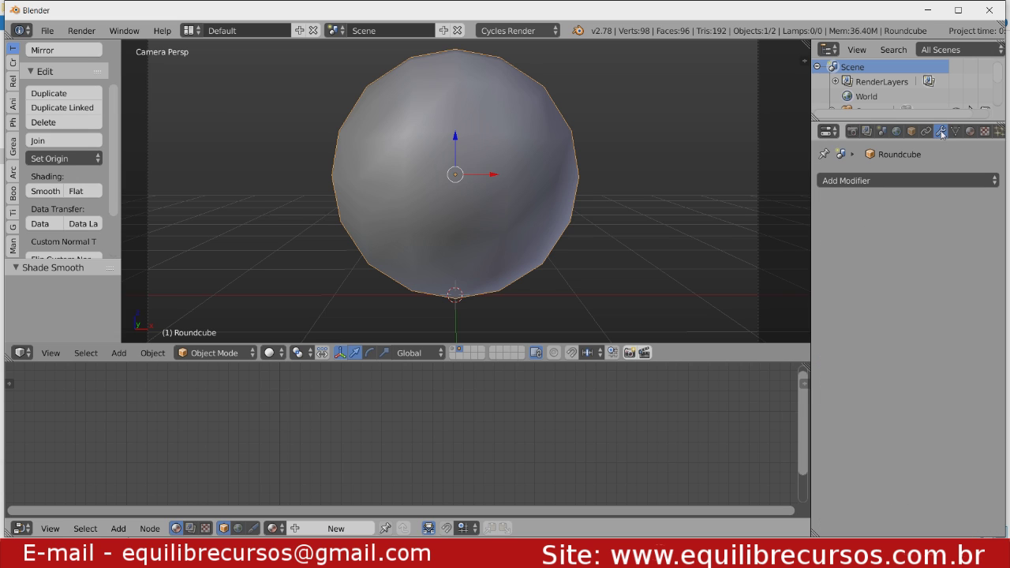
click(888, 180)
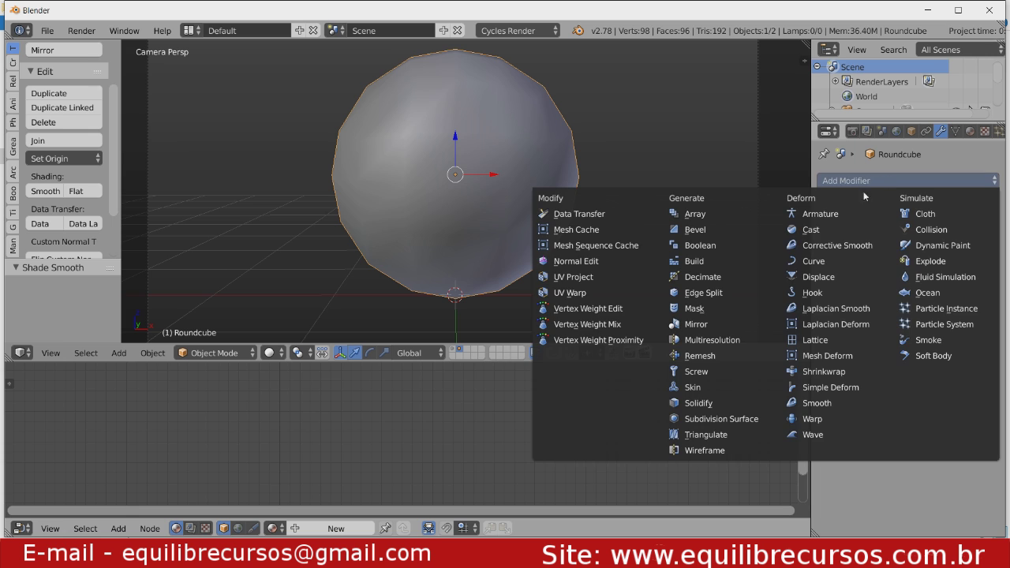
click(720, 418)
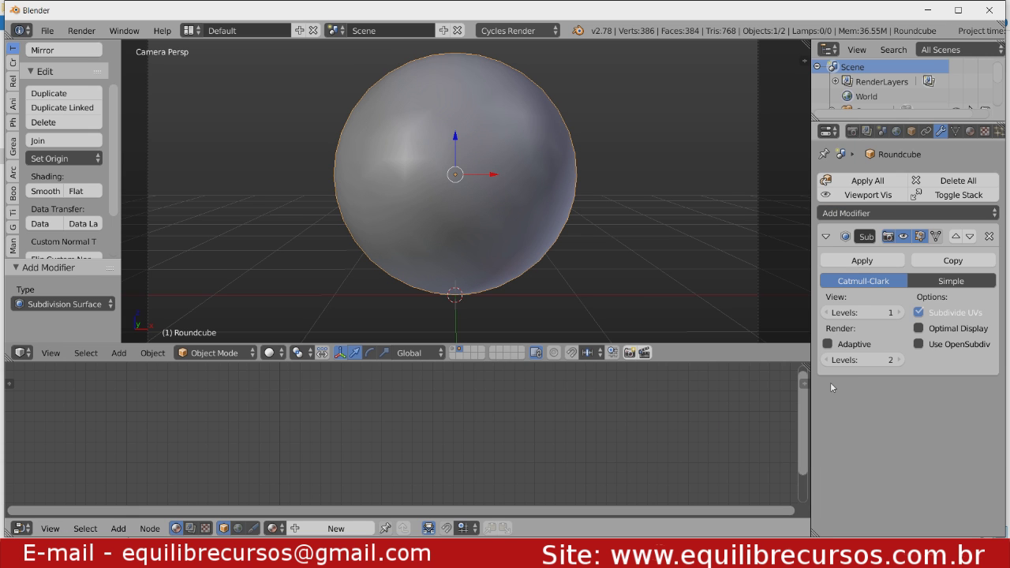
click(827, 344)
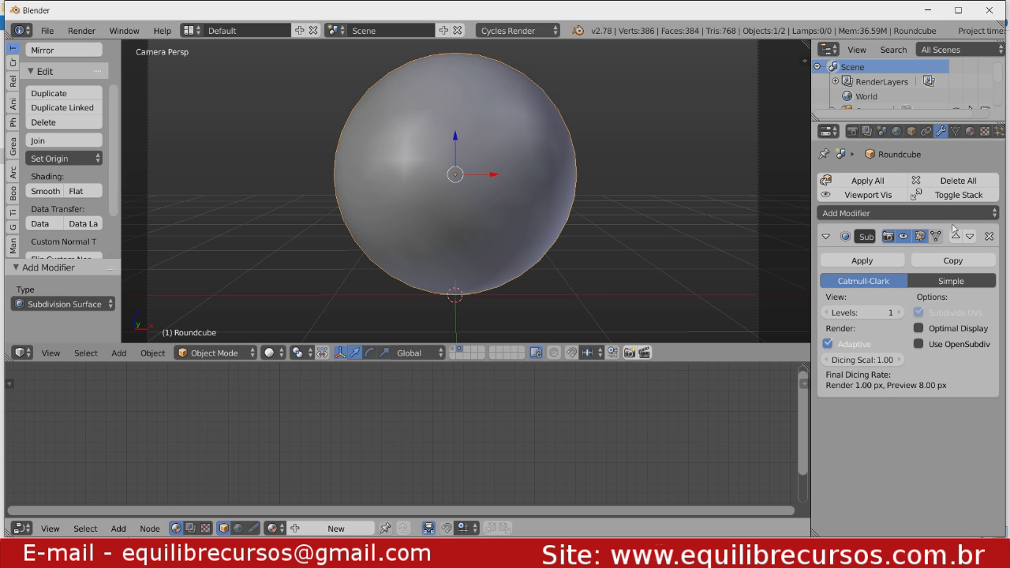
Create a new material for the Round Cube and set its displacement method to True.
click(970, 132)
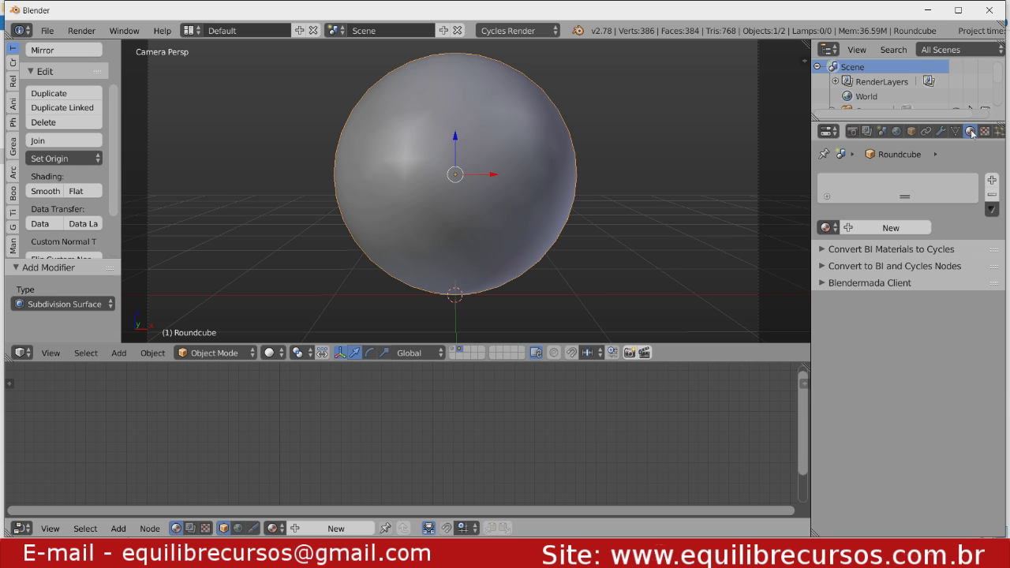
click(883, 228)
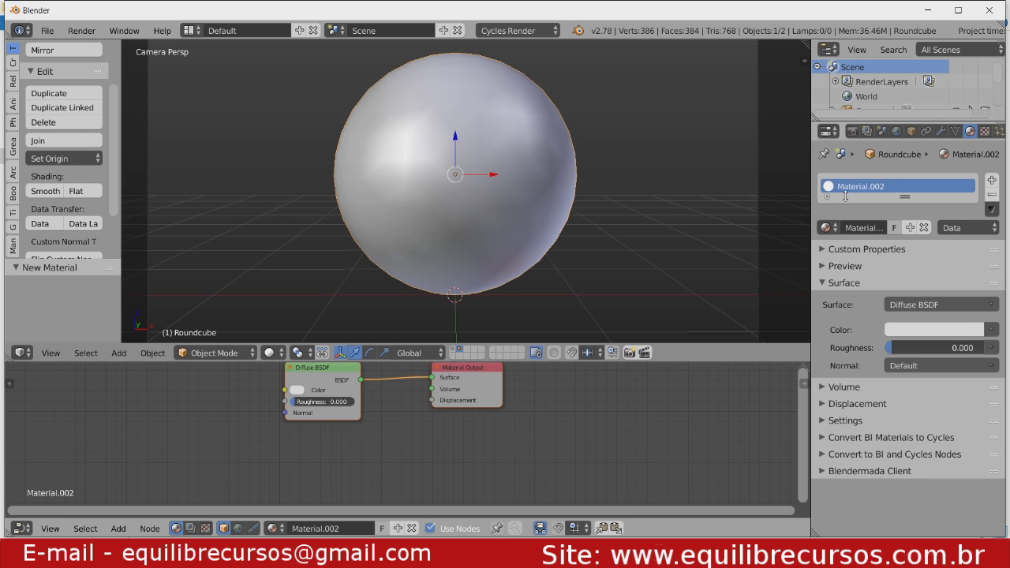
click(825, 420)
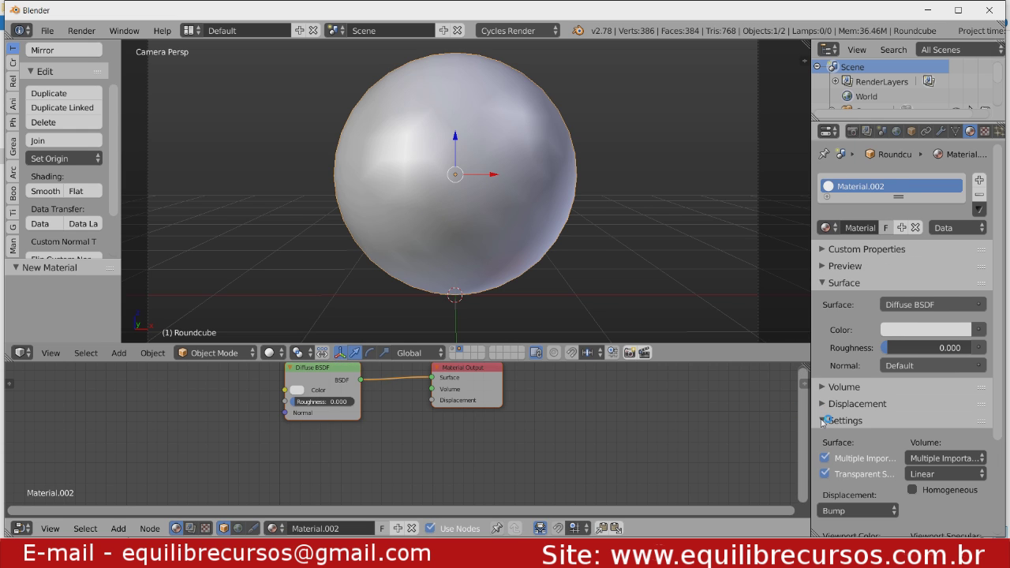
click(838, 511)
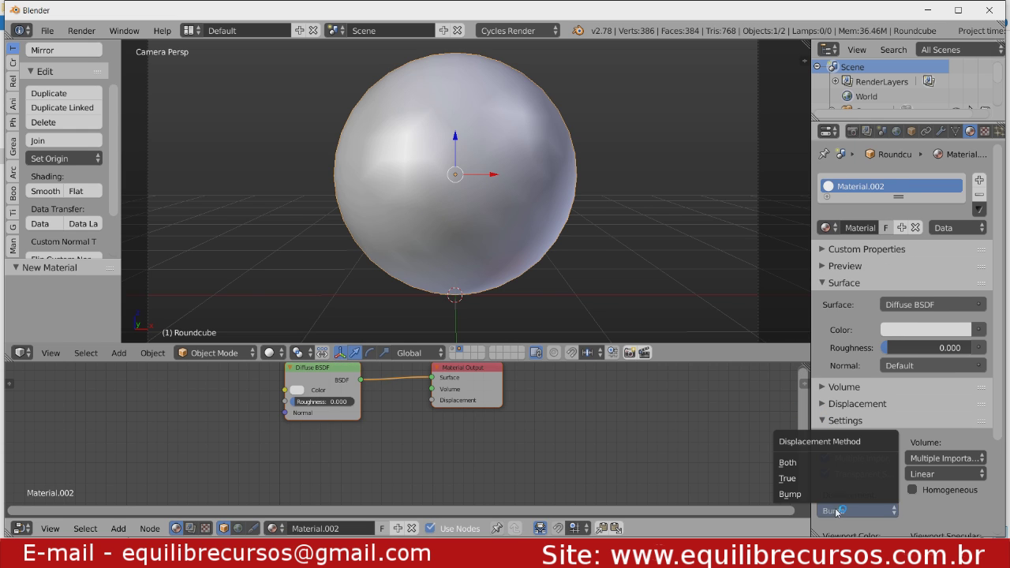
click(803, 479)
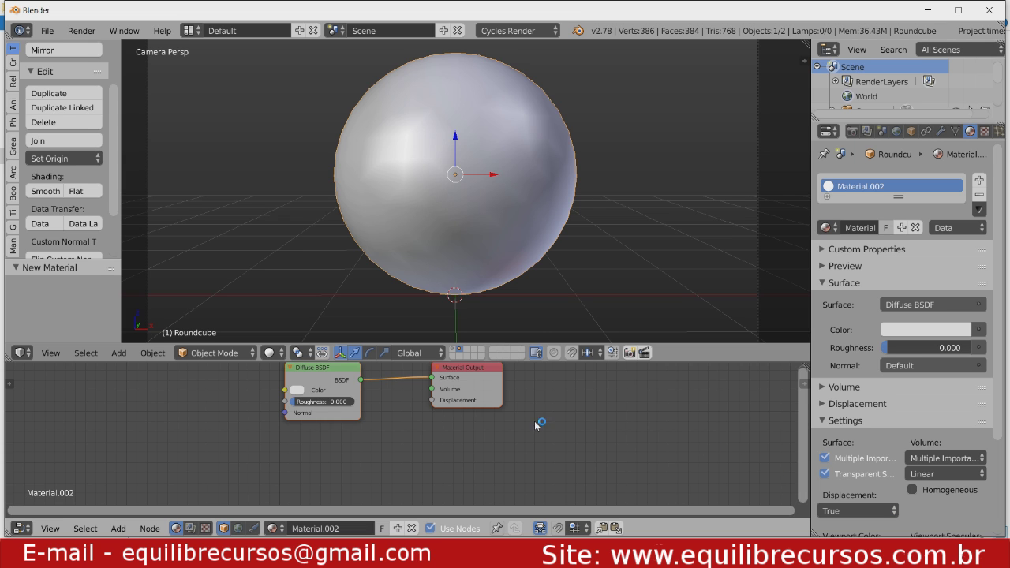
Add a Noise Texture node below the Diffuse BSDF and connect its Fac output to the Material Output's Displacement input.
middle_drag(459, 423, 607, 463)
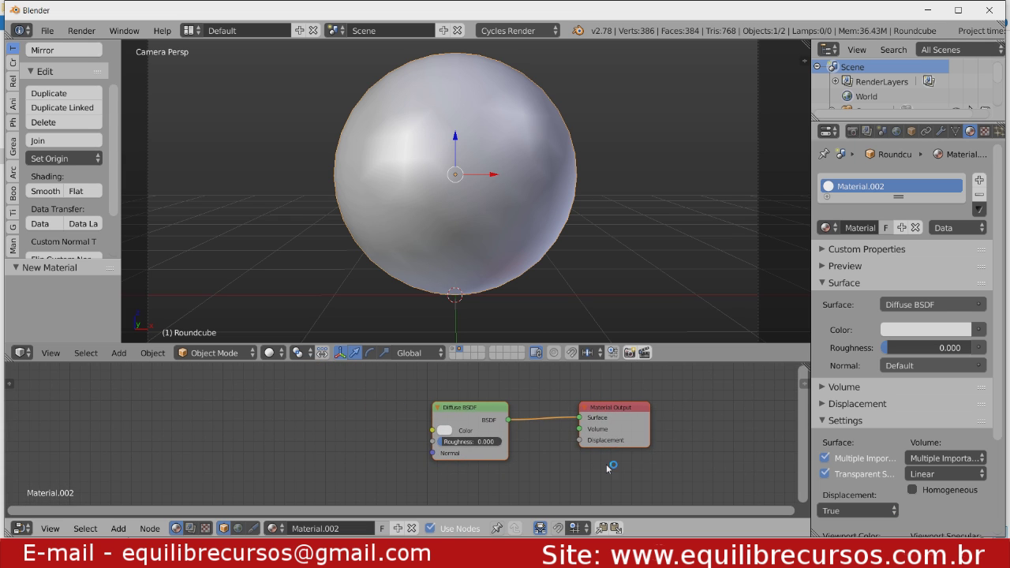
drag(617, 433, 637, 430)
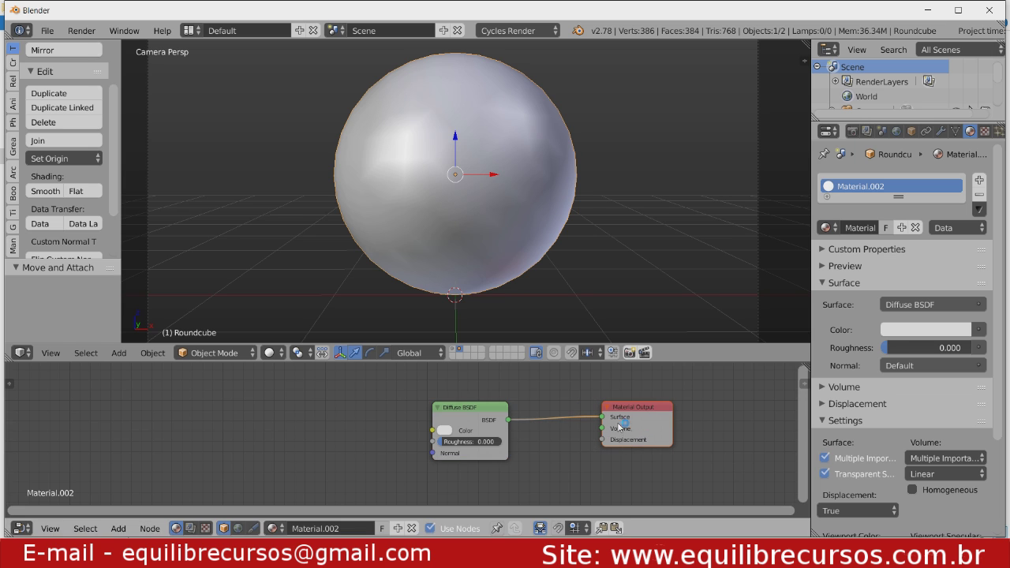
drag(483, 412, 531, 399)
middle_drag(513, 398, 460, 388)
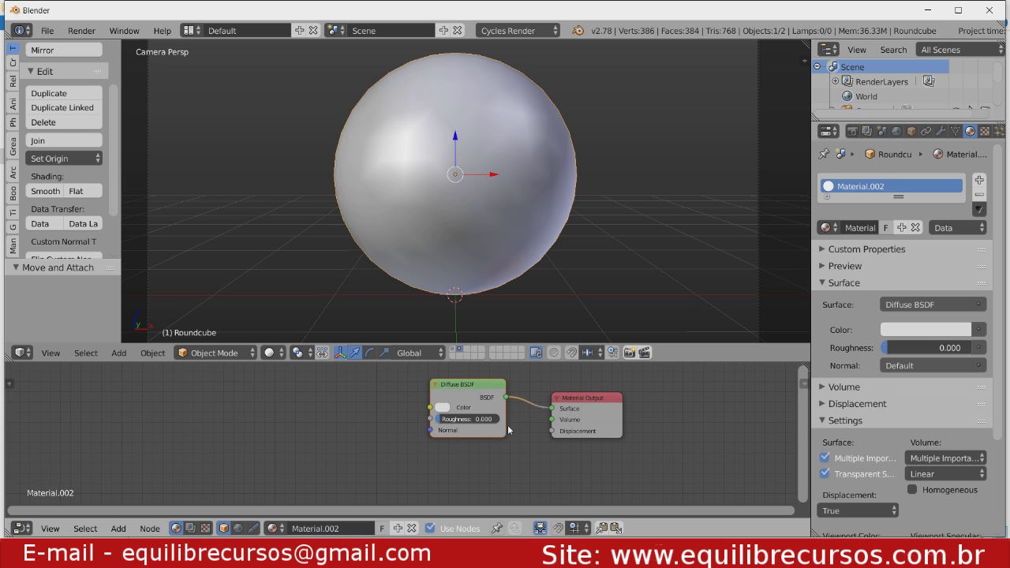
key(shift+a)
mouse_move(521, 433)
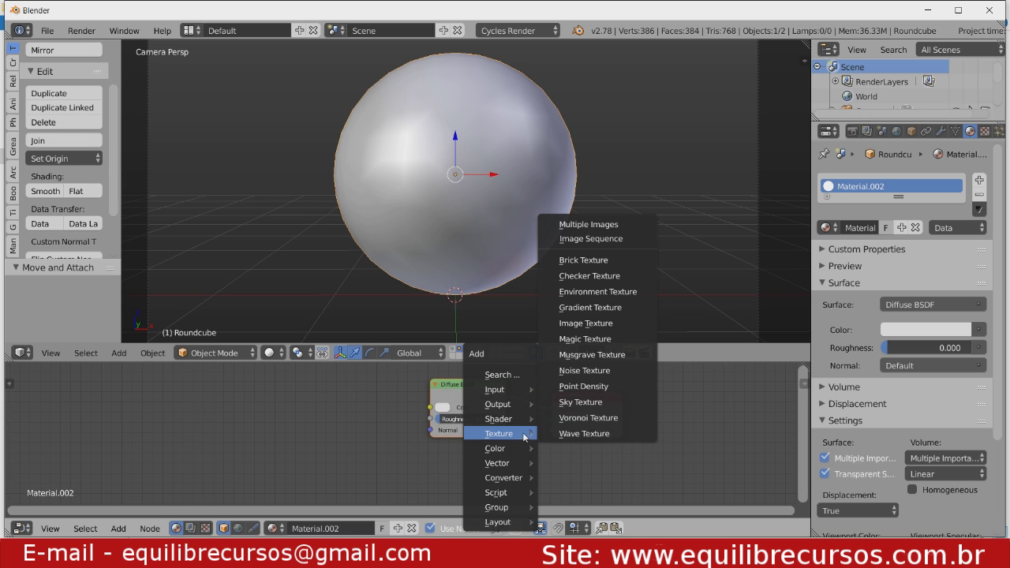
click(584, 370)
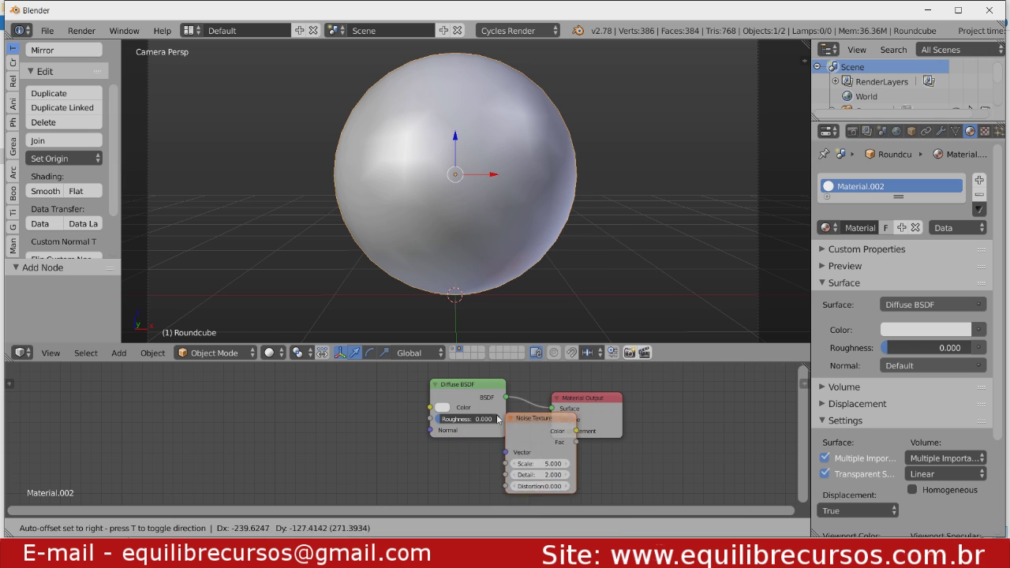
click(430, 449)
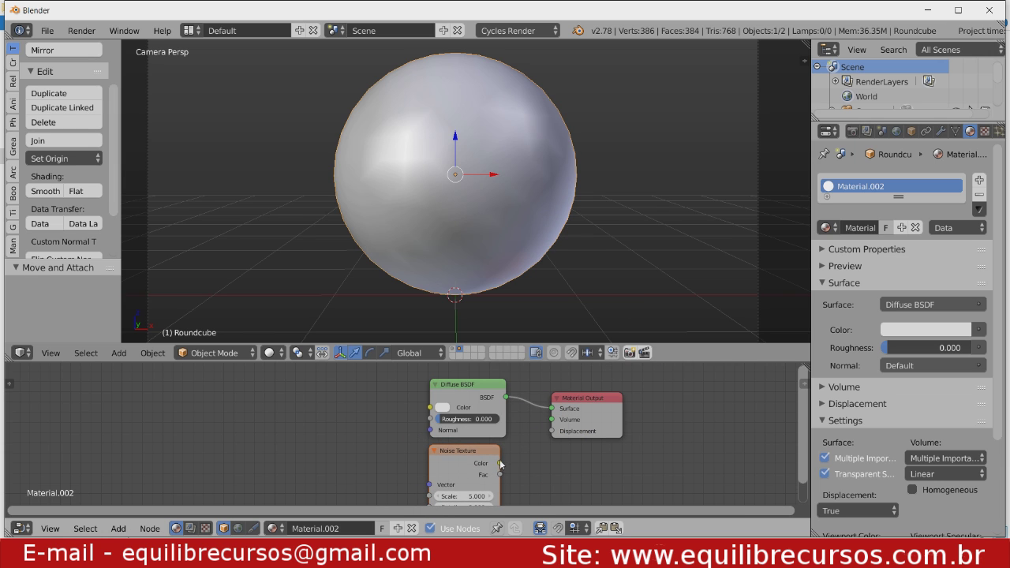
drag(500, 476, 509, 473)
drag(540, 443, 551, 430)
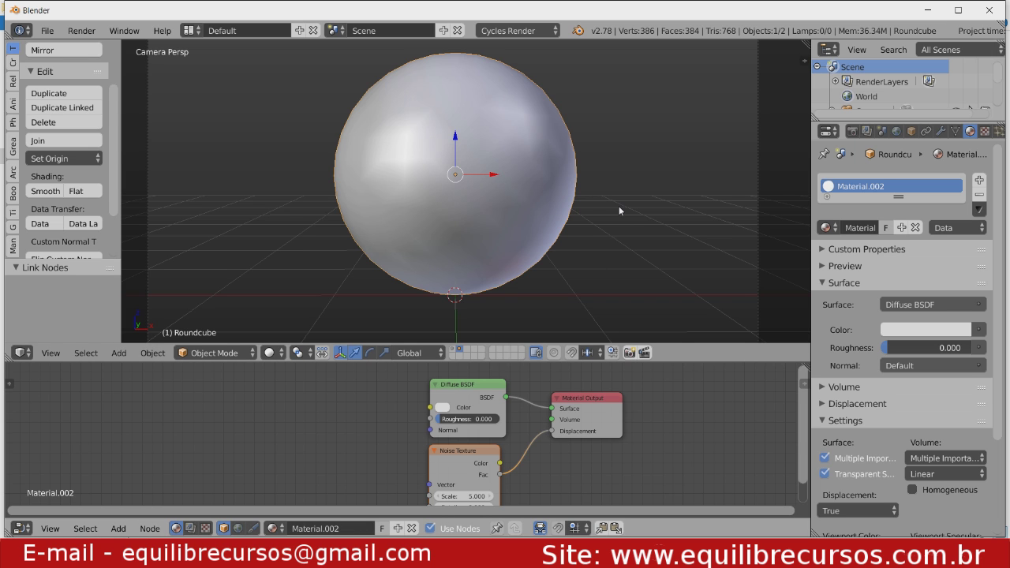
Switch the 3D view to rendered shading and preview the Noise Texture on the sphere through an emission viewer.
key(shift+z)
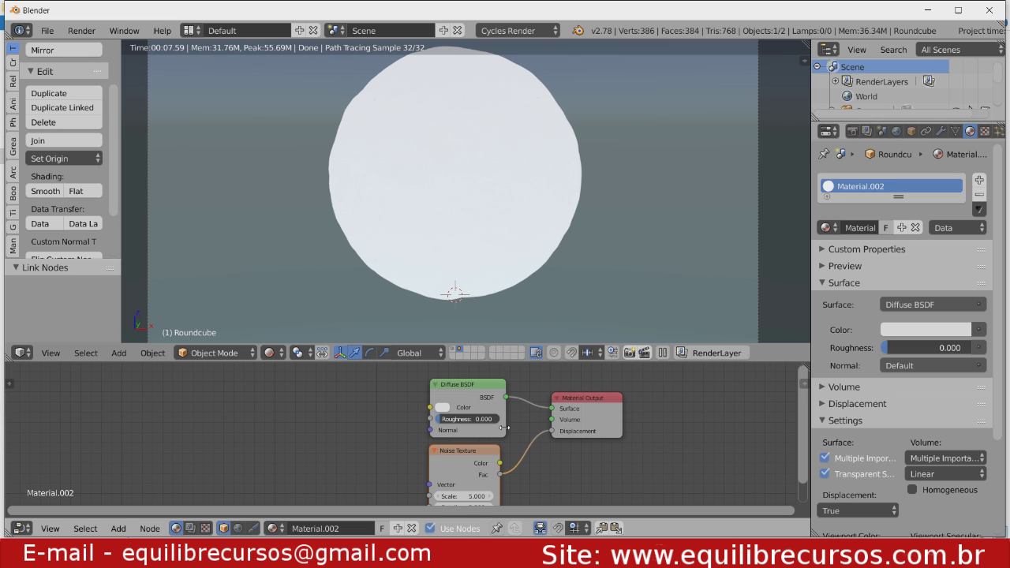
ctrl+shift+click(467, 472)
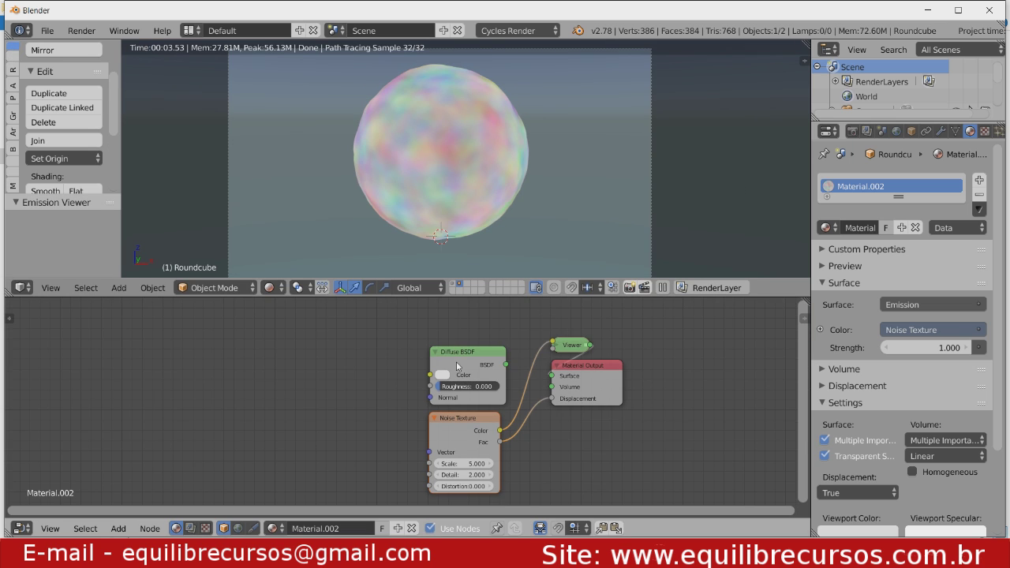
drag(455, 360, 425, 344)
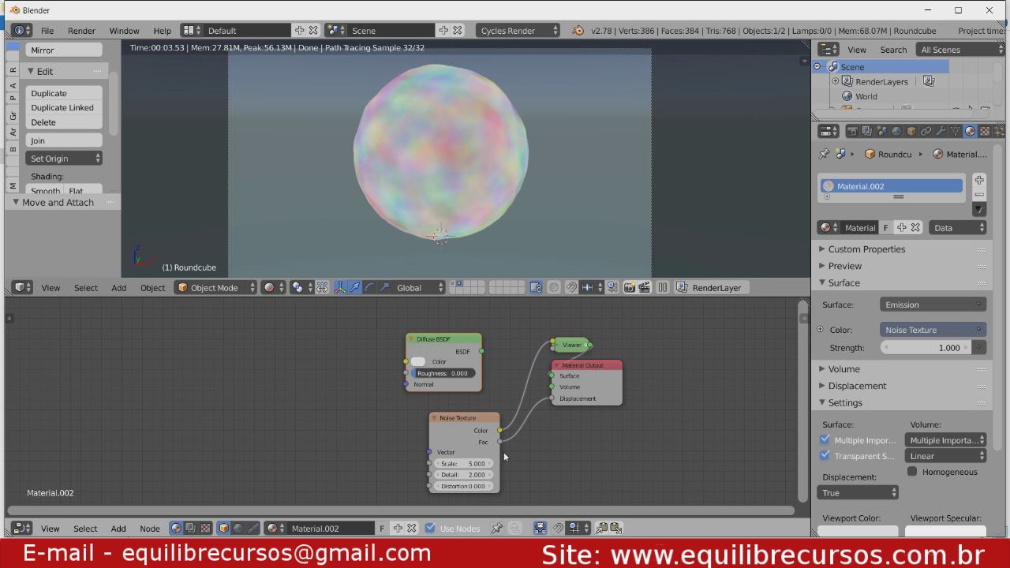
Set the Noise Texture's scale to 20 and its detail to 16.
click(472, 461)
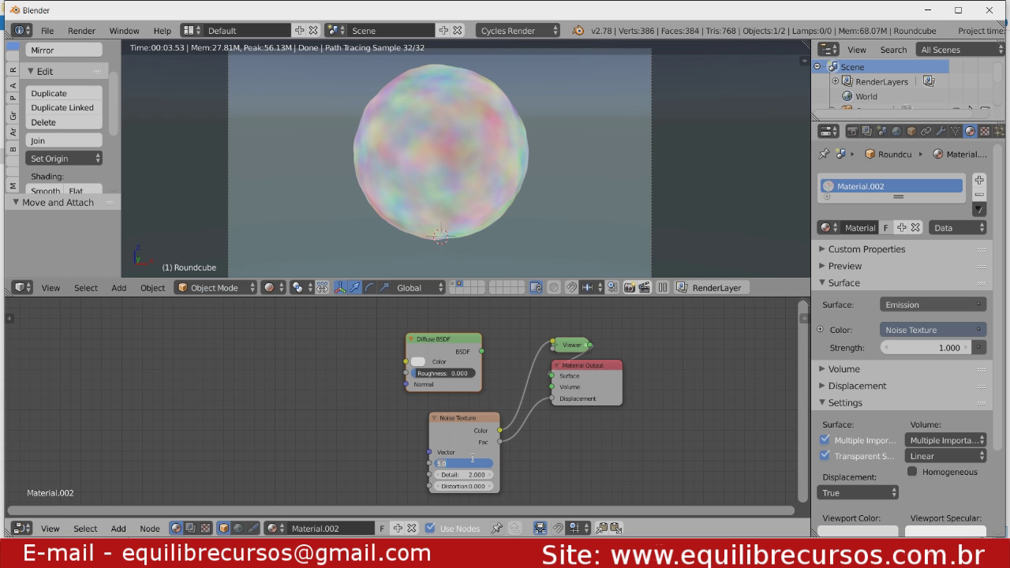
text(20)
key(Return)
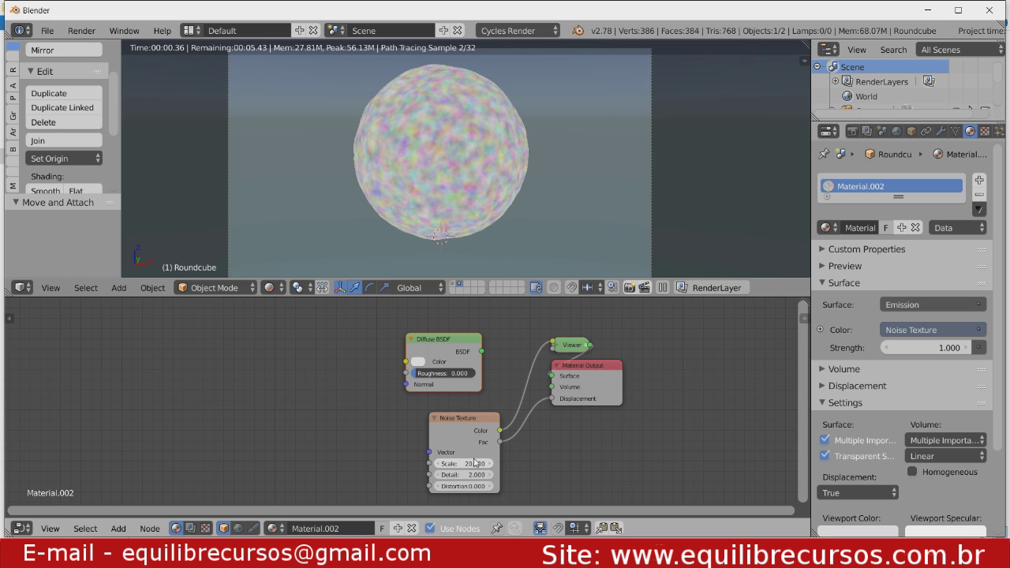
Reconnect the Diffuse BSDF to the Material Output's Surface input and delete the Viewer node.
drag(438, 340, 569, 385)
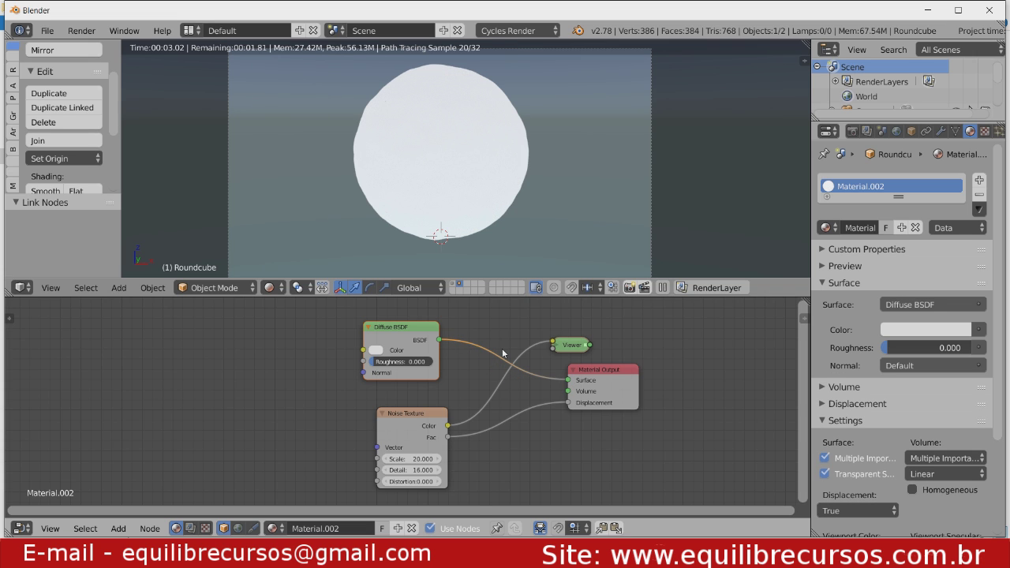
key(x)
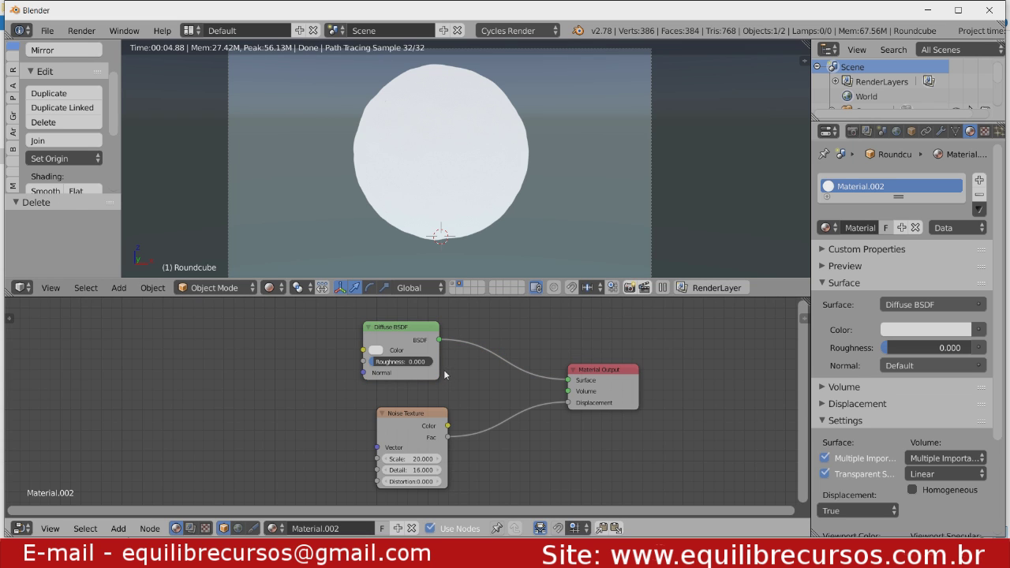
drag(407, 430, 386, 425)
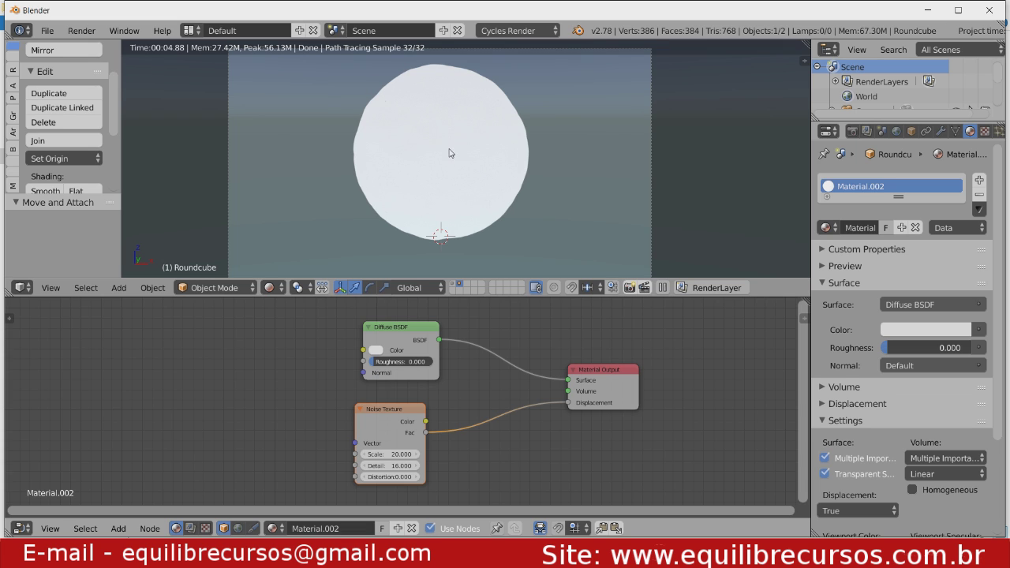
Insert a Math node between the Noise Texture's Fac output and the Displacement input, and set its operation to Multiply.
key(shift+a)
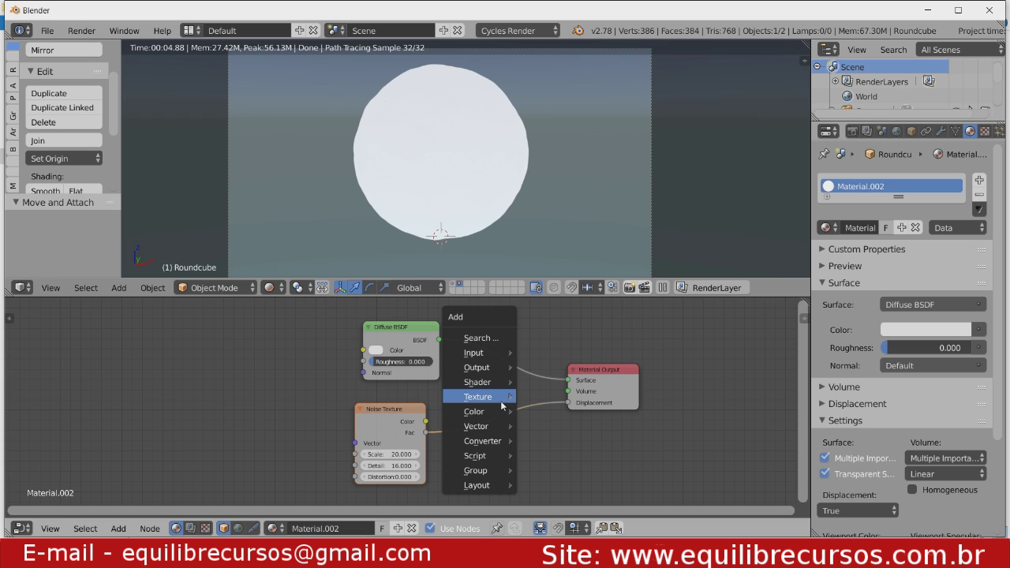
mouse_move(512, 442)
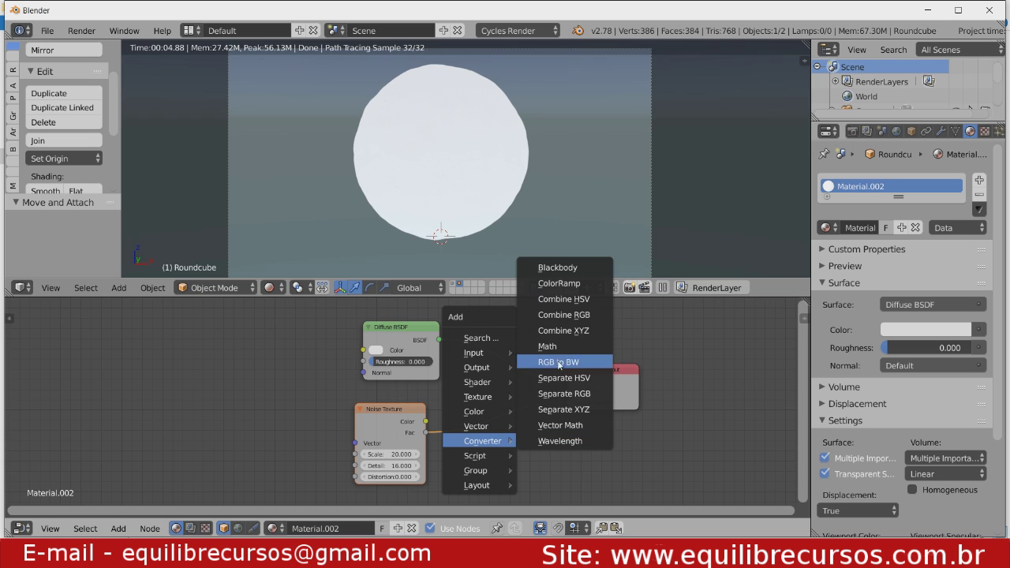
click(563, 348)
click(473, 394)
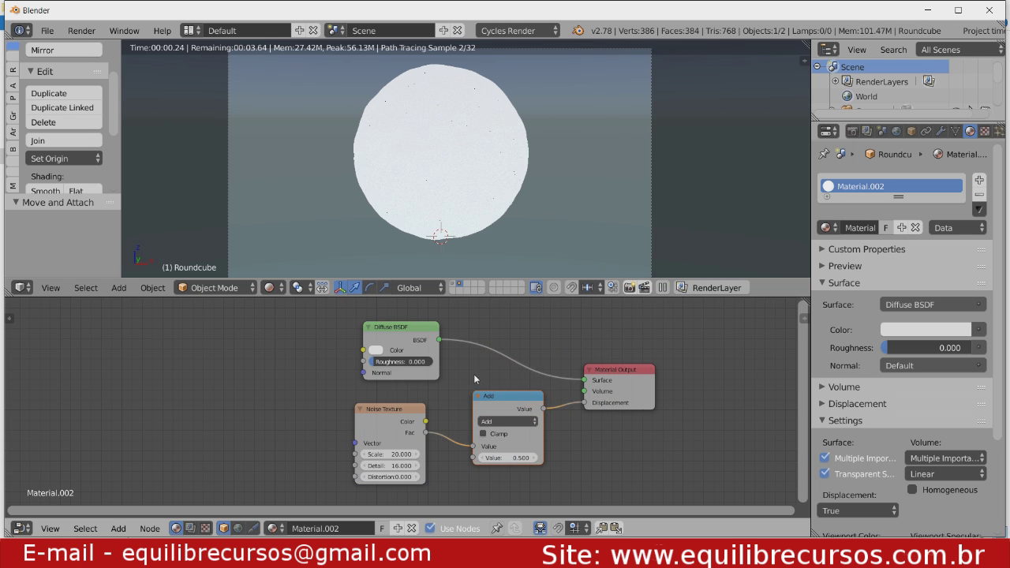
click(507, 421)
click(503, 387)
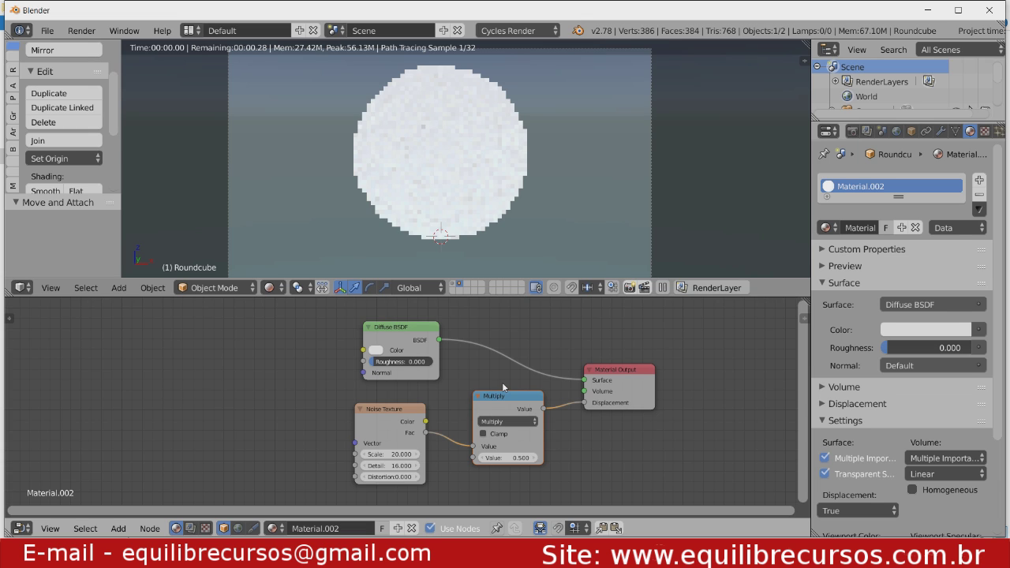
Set the Multiply node's second value to 20 and enter Edit Mode on the Round Cube to refresh the rendered displacement.
click(507, 457)
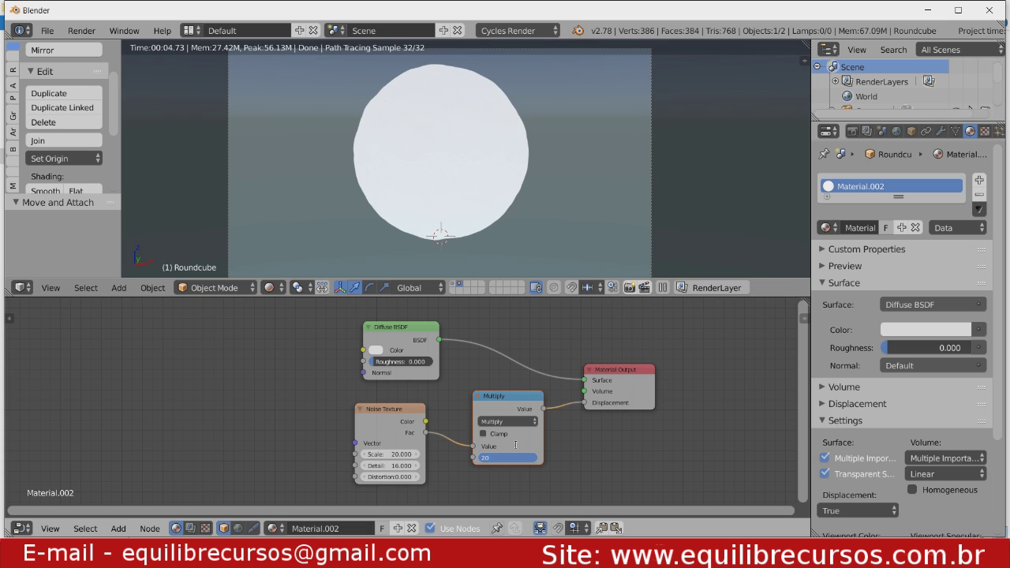
text(20)
key(Return)
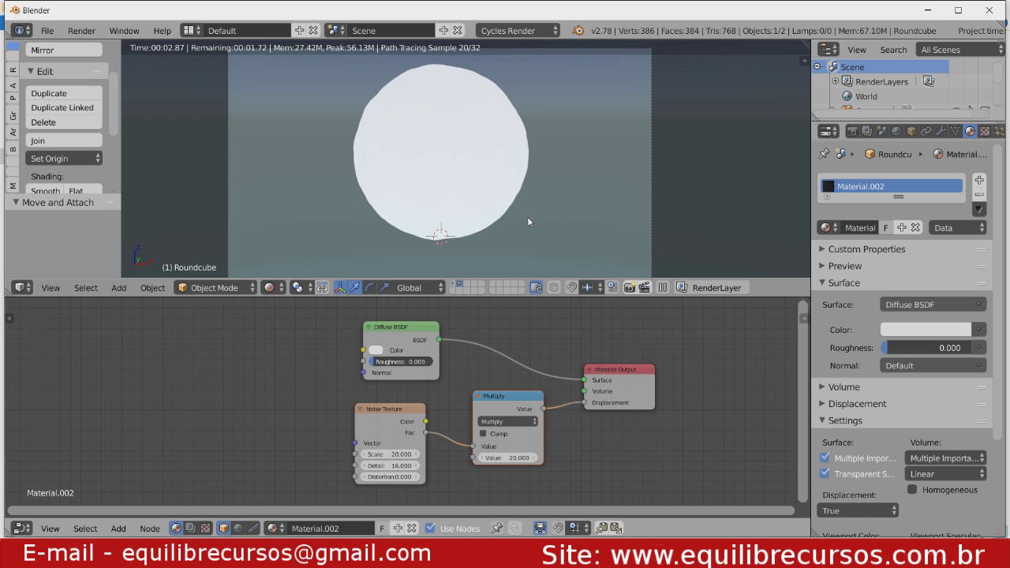
key(Tab)
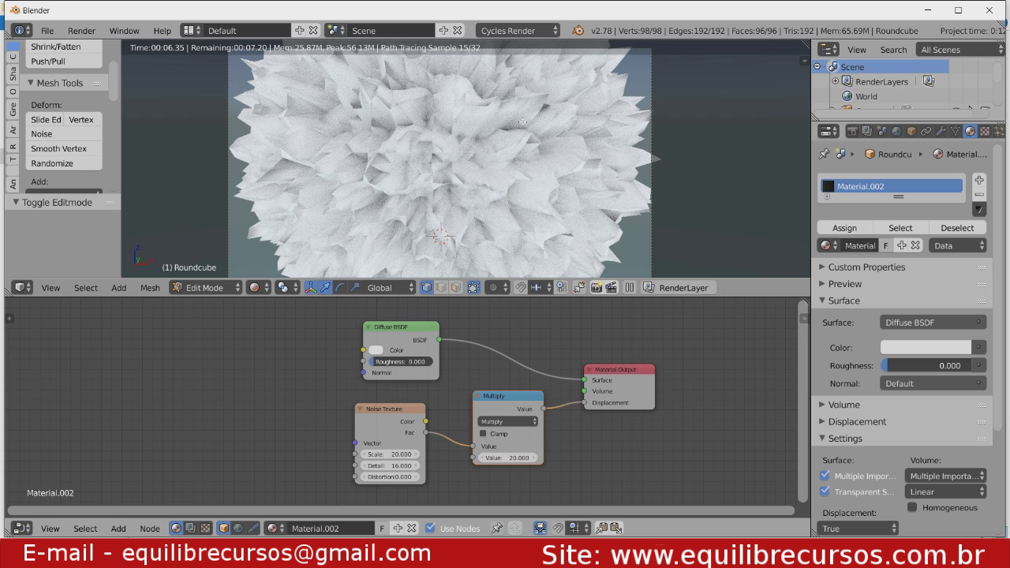
scroll(522, 122, down, 3)
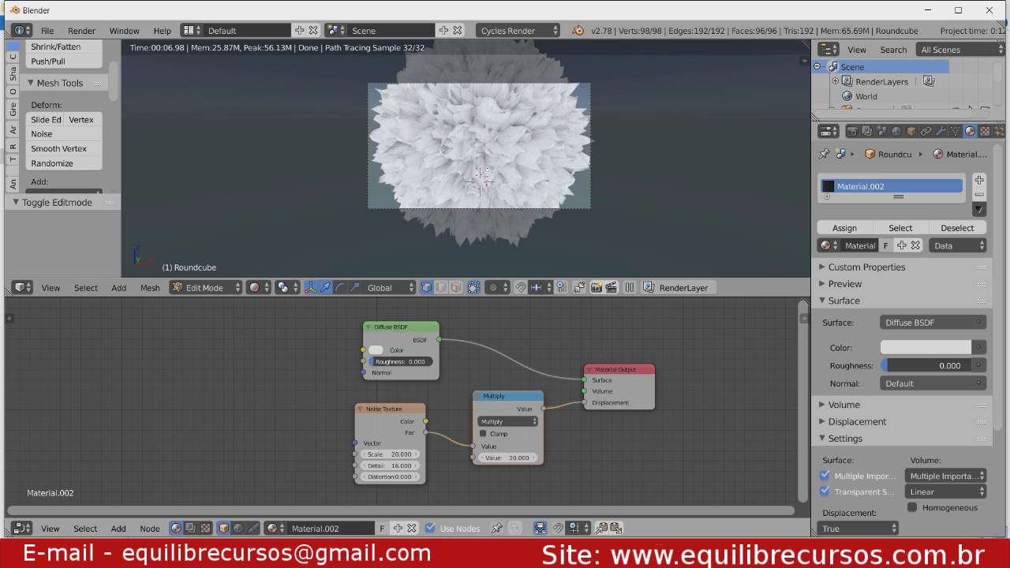